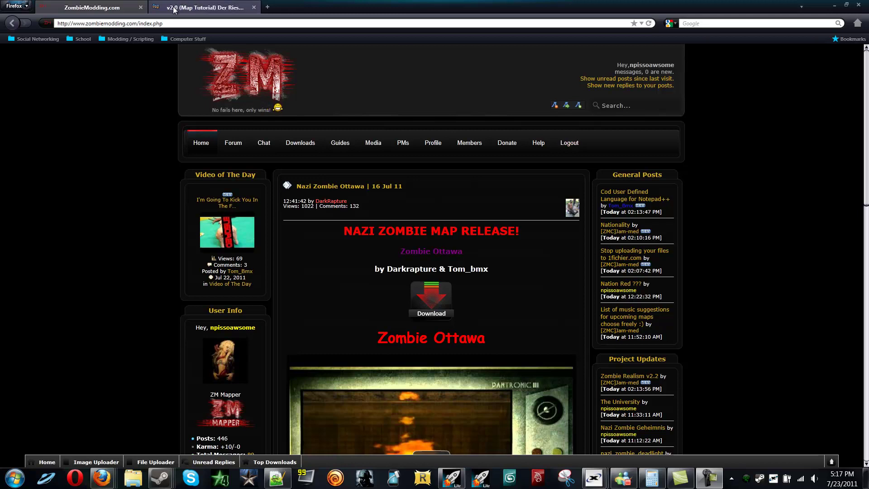
# Look over the Der Riese tutorial thread and the launcher's level compiling options
pyautogui.click(173, 9)
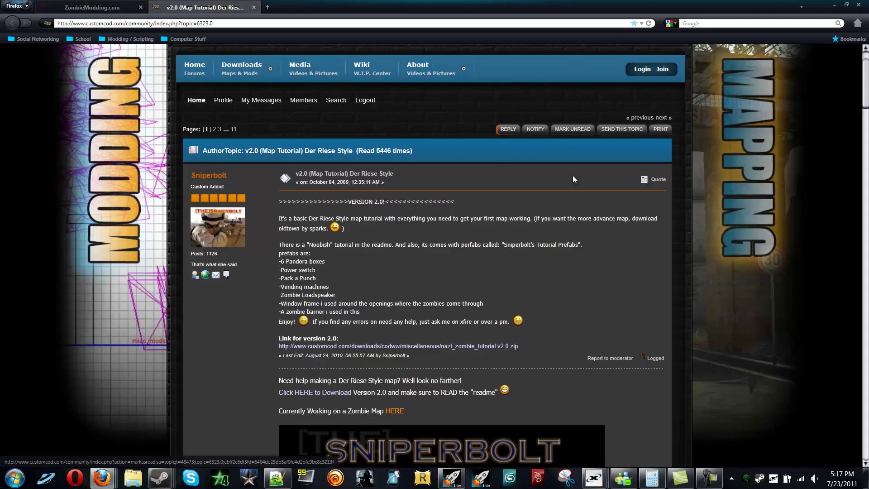
pyautogui.click(452, 477)
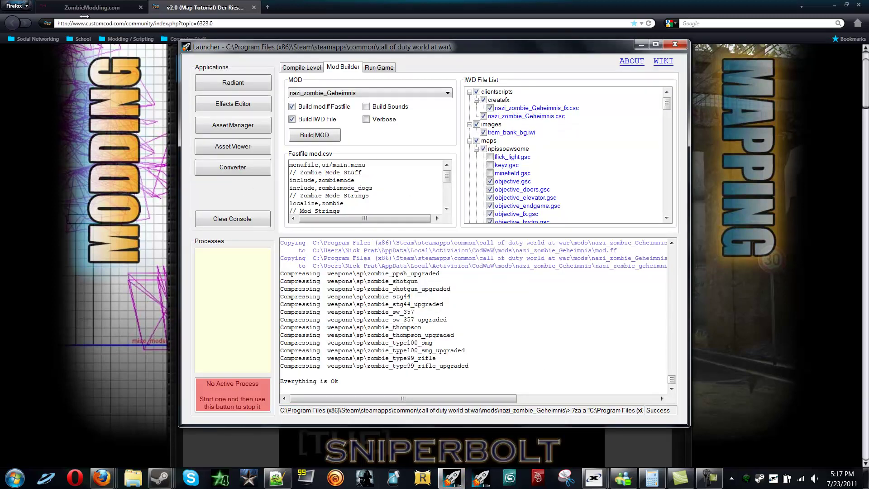
pyautogui.click(302, 68)
pyautogui.click(113, 99)
pyautogui.click(104, 8)
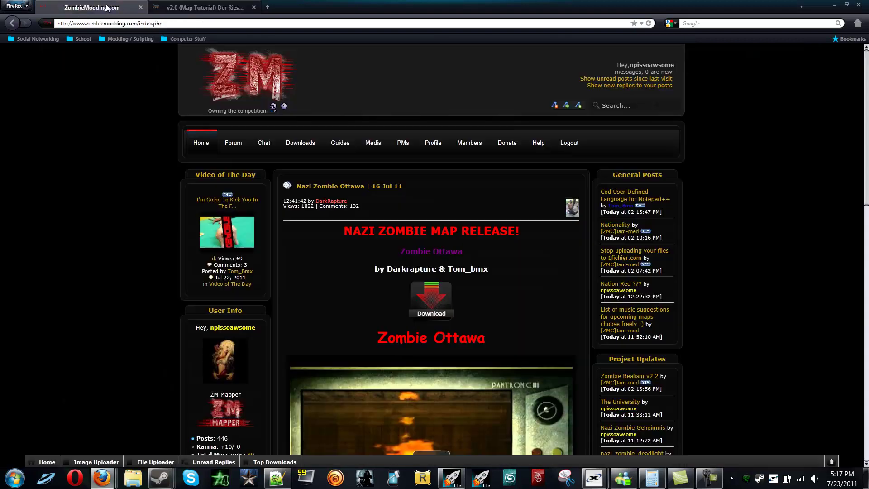
# Download the nazi_zombie_tutorial v2.0 zip from the Der Riese thread, then return to ZombieModding.com
pyautogui.click(205, 8)
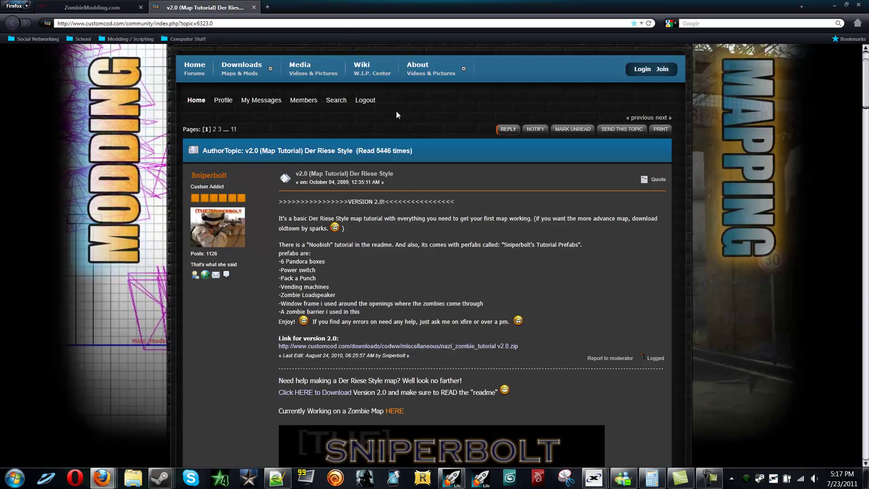
pyautogui.scroll(-2, 494, 189)
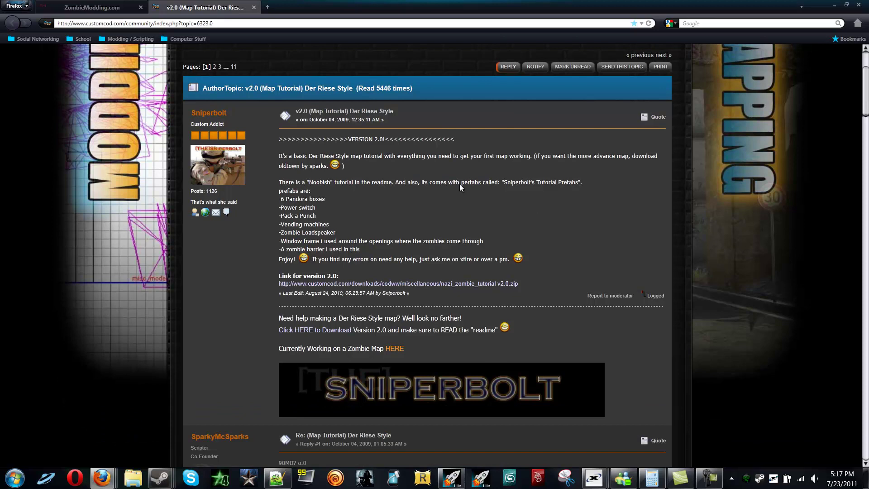
pyautogui.scroll(4, 531, 171)
pyautogui.click(206, 23)
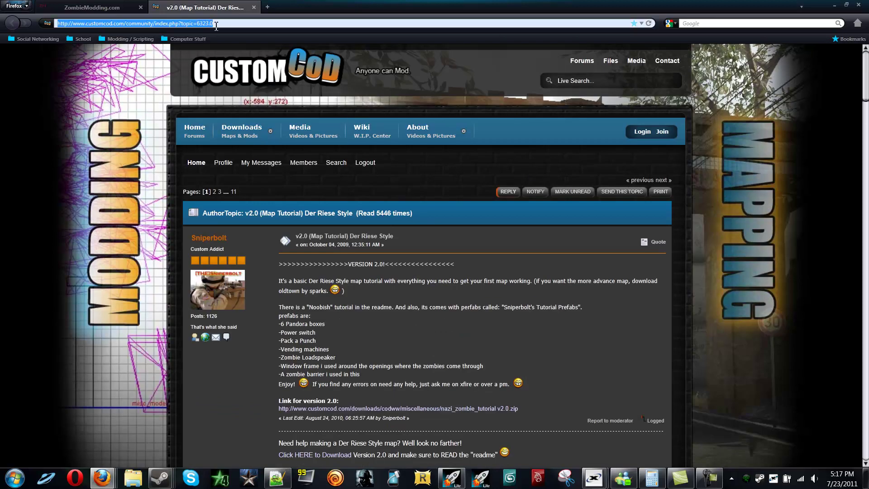
pyautogui.click(516, 311)
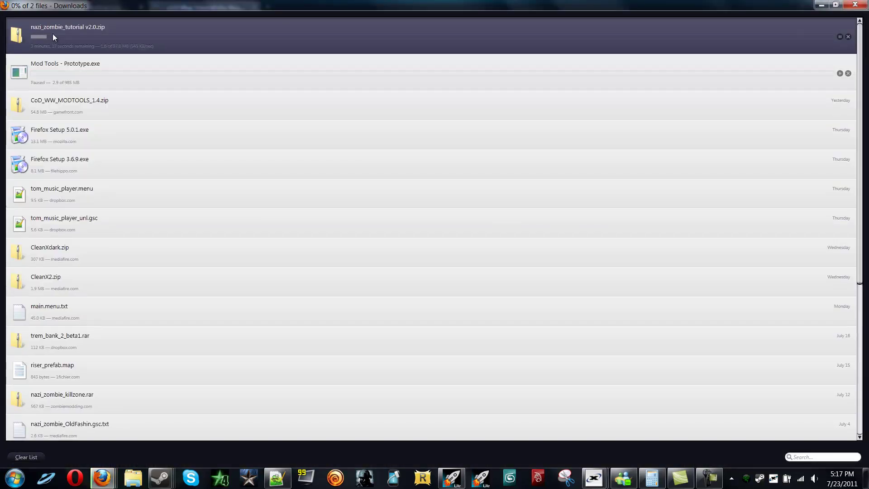
pyautogui.click(821, 6)
pyautogui.click(100, 9)
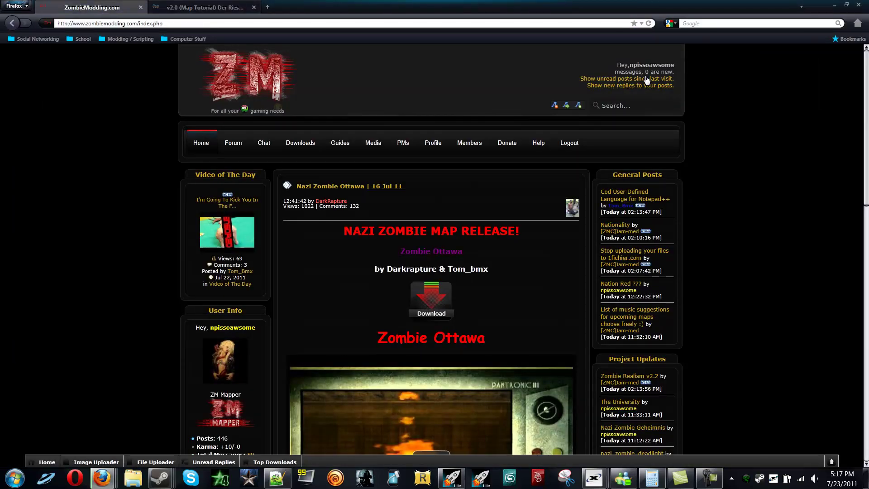
pyautogui.moveTo(300, 143)
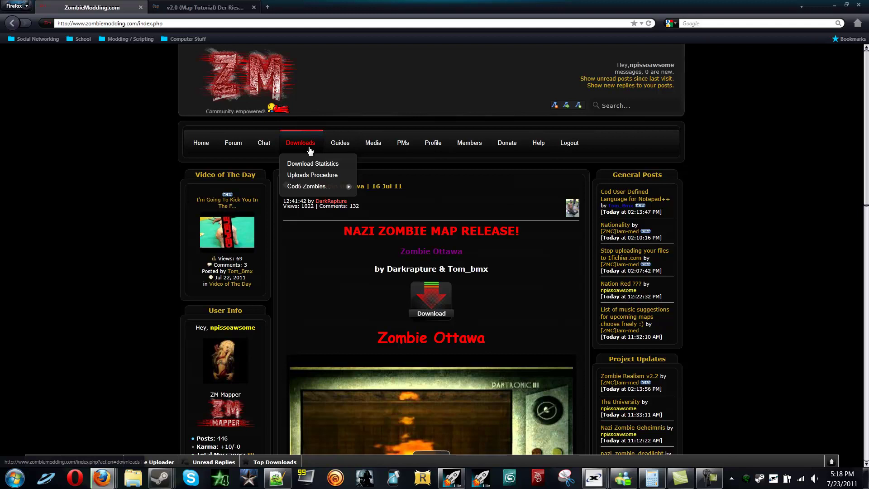
# Go through Downloads > Nazi Zombies Tools > Map Scripts and download Script Placer v1.3.zip
pyautogui.click(308, 147)
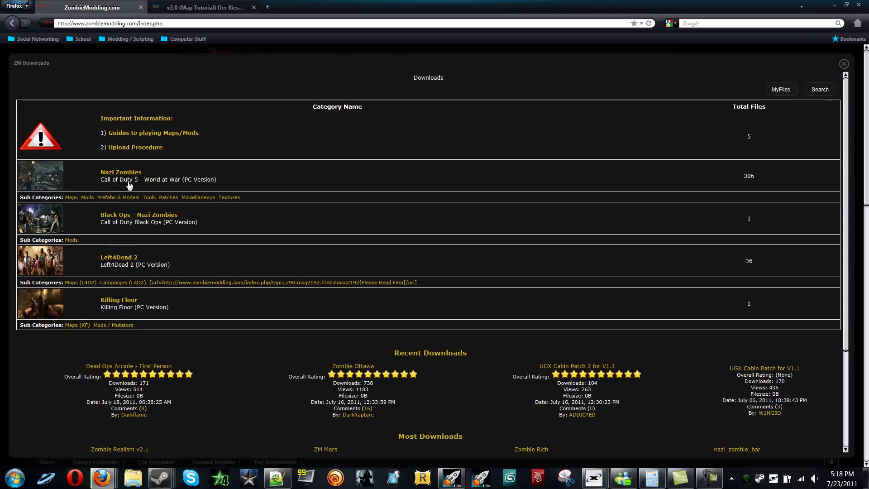
pyautogui.click(148, 197)
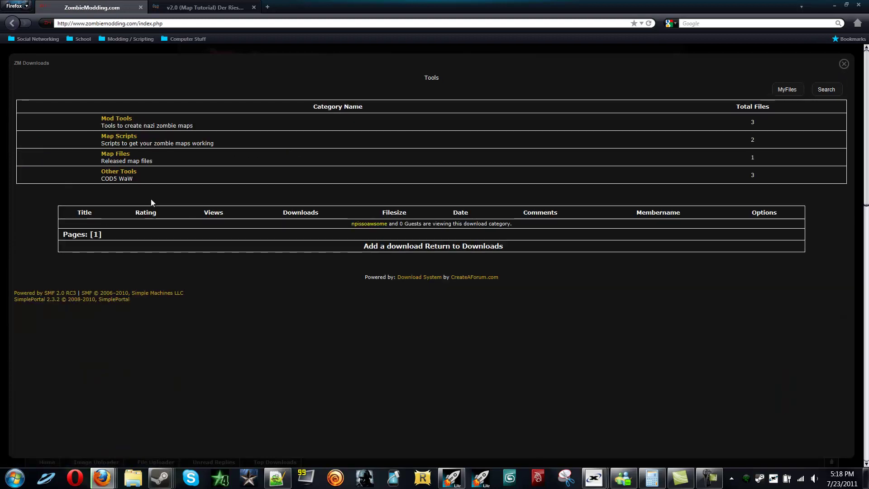
pyautogui.click(119, 137)
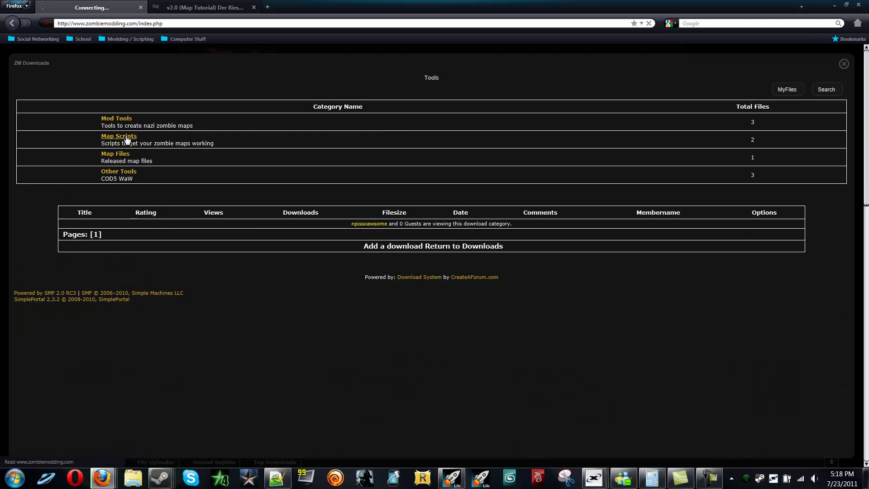
pyautogui.click(62, 120)
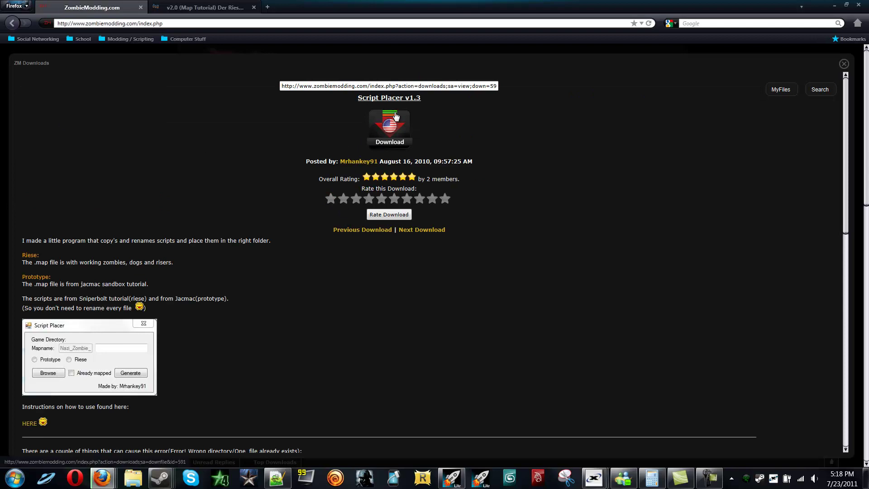
pyautogui.click(390, 130)
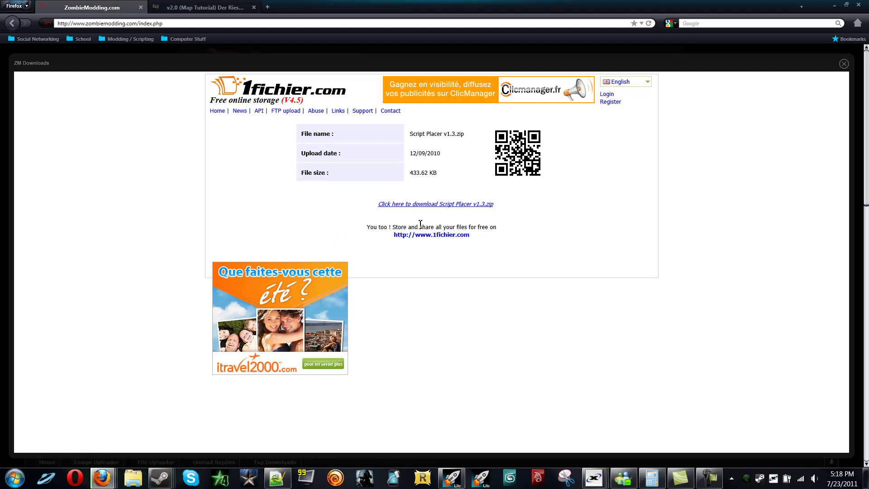
pyautogui.click(448, 206)
pyautogui.moveTo(102, 479)
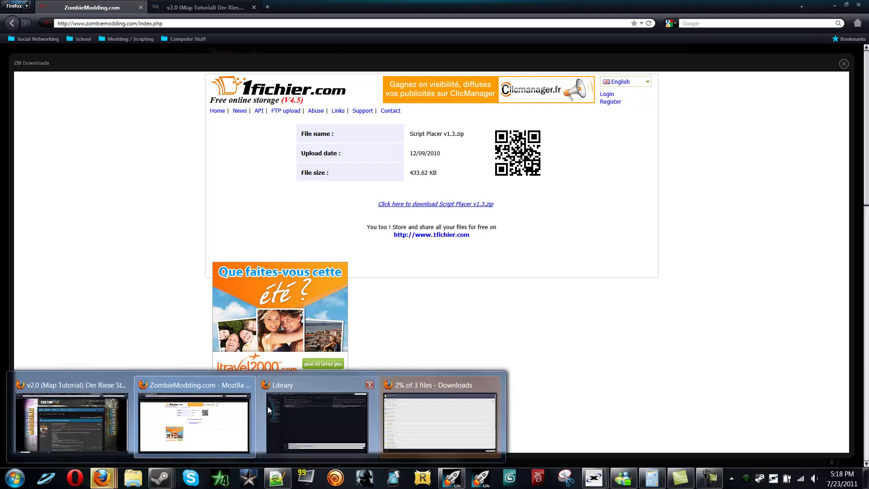
# Check the Firefox download list and open Script Placer v1.3.zip in jZip
pyautogui.click(459, 403)
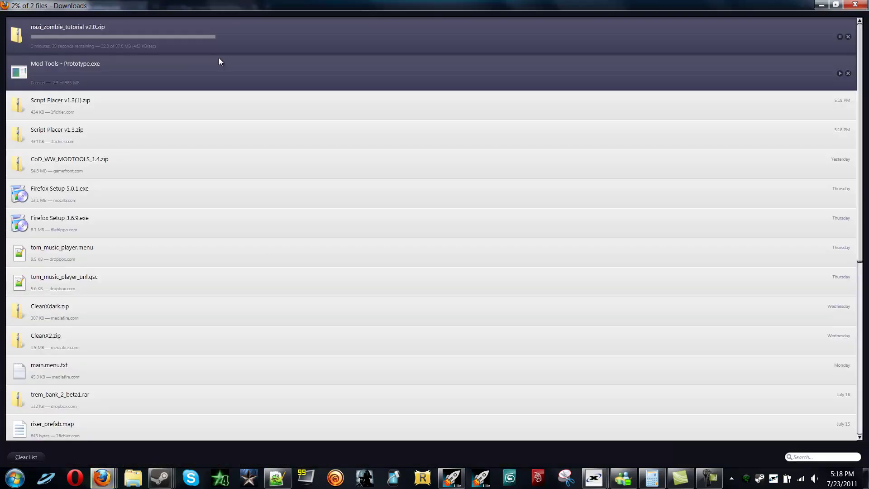
pyautogui.click(126, 79)
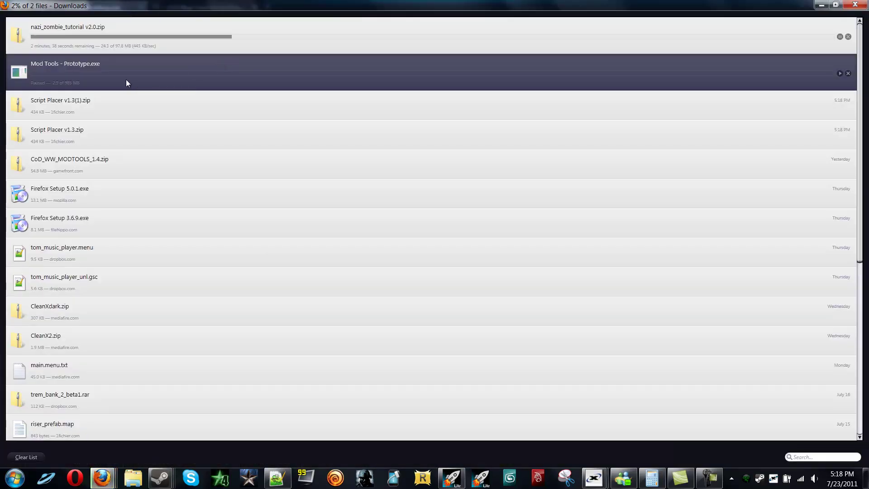
pyautogui.click(107, 112)
pyautogui.click(153, 145)
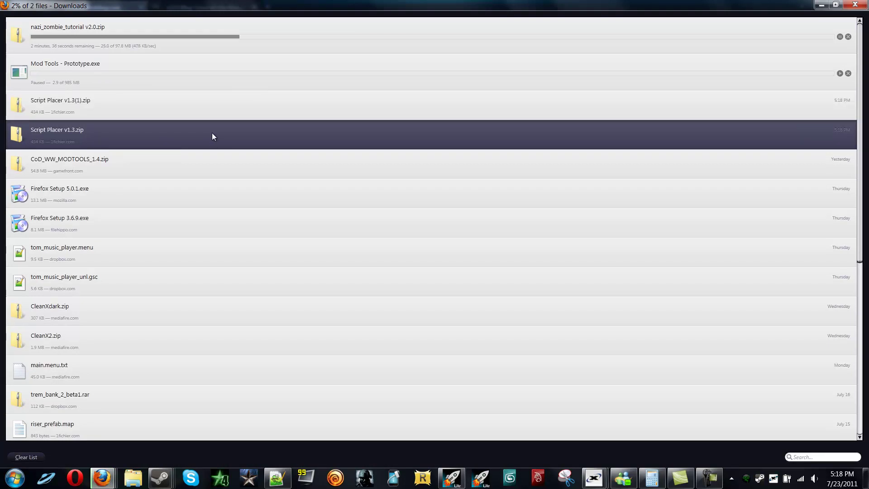
pyautogui.click(337, 41)
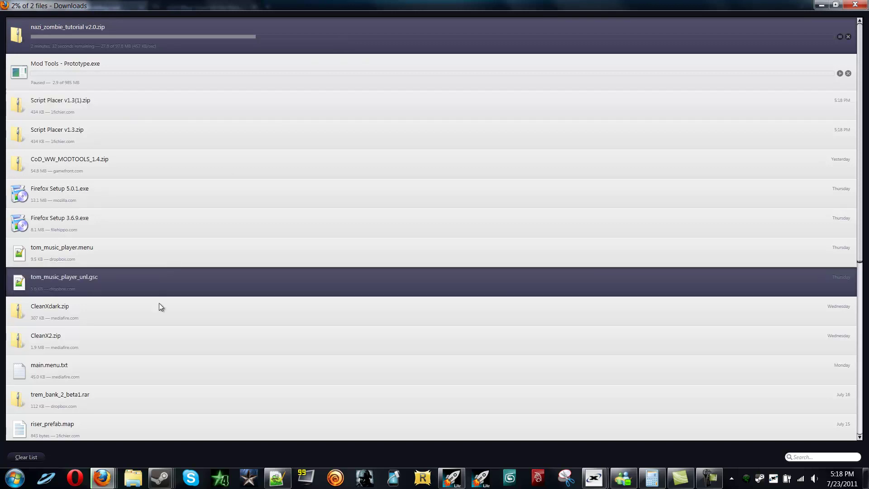
pyautogui.click(818, 9)
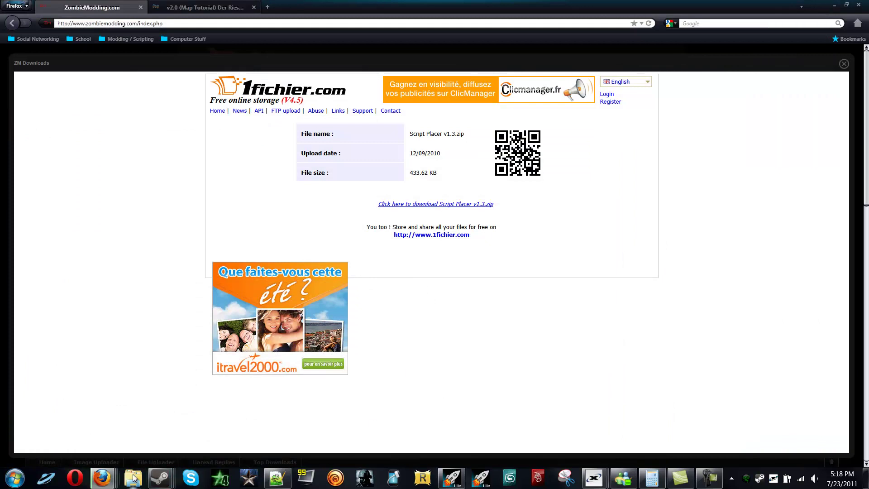
pyautogui.moveTo(102, 478)
pyautogui.click(439, 421)
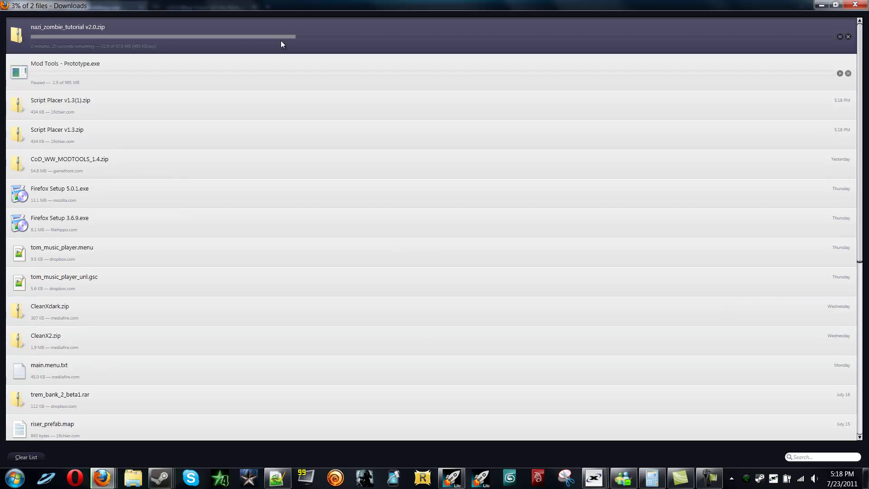
pyautogui.click(257, 98)
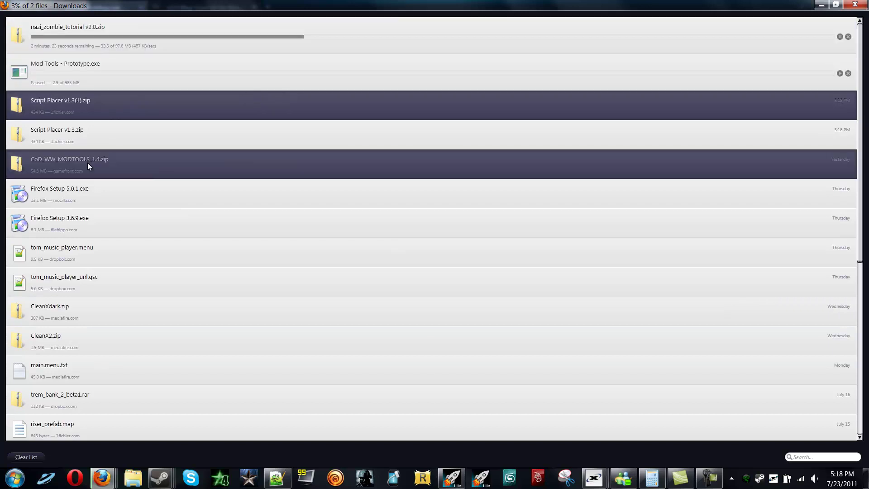
pyautogui.click(87, 128)
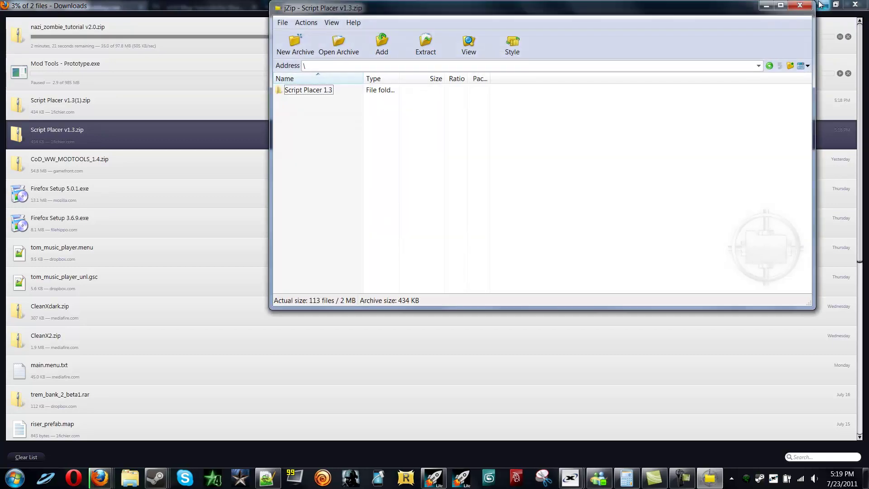
# Minimize the other windows so the desktop shows behind the jZip archive
pyautogui.click(822, 5)
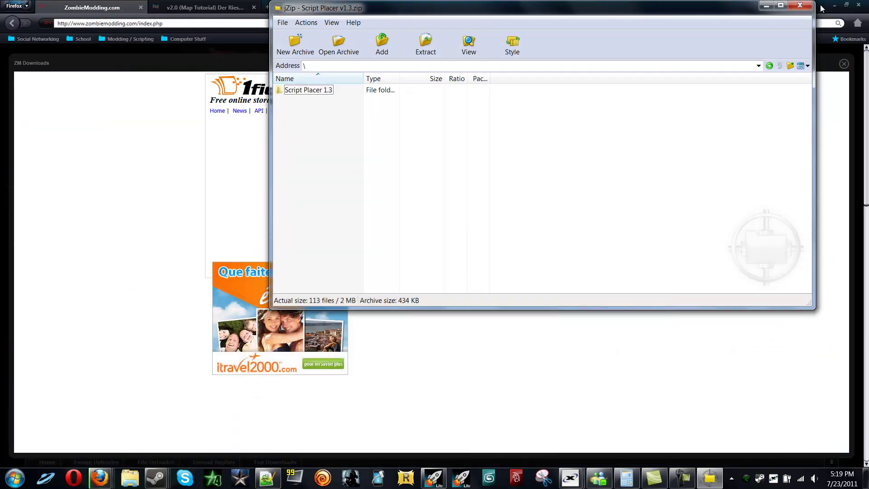
pyautogui.click(840, 10)
pyautogui.click(840, 10)
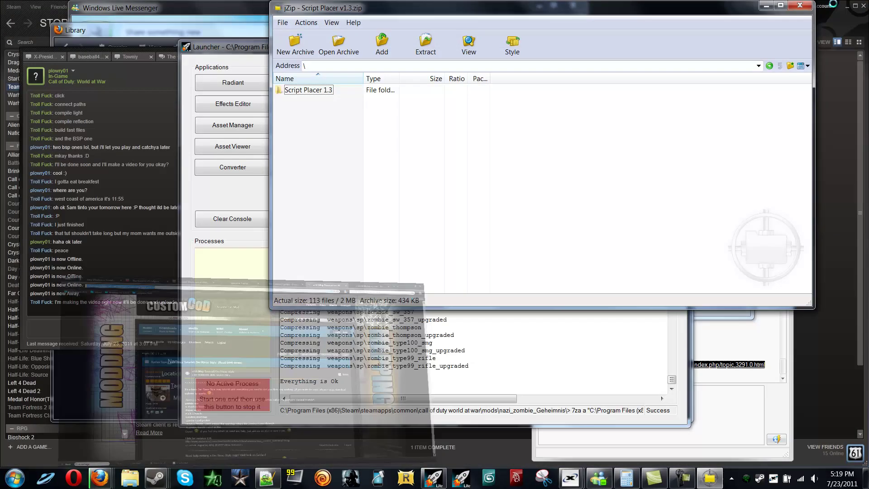
pyautogui.click(841, 9)
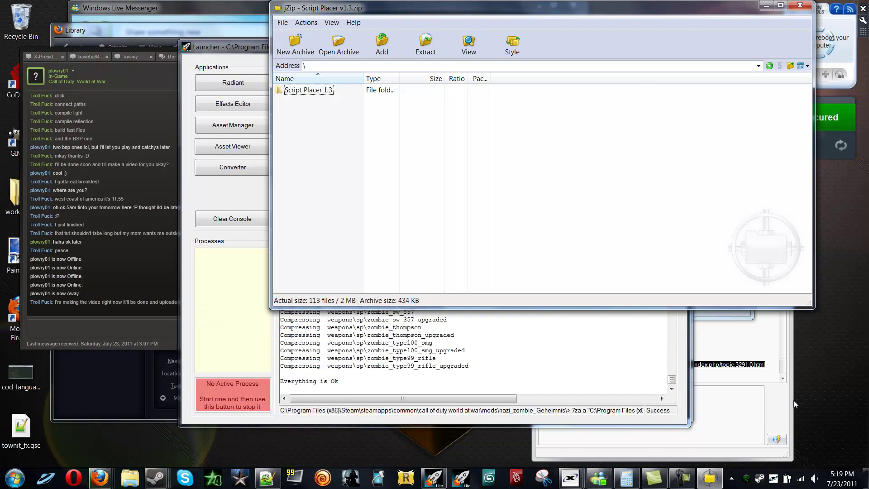
pyautogui.click(867, 479)
pyautogui.click(709, 479)
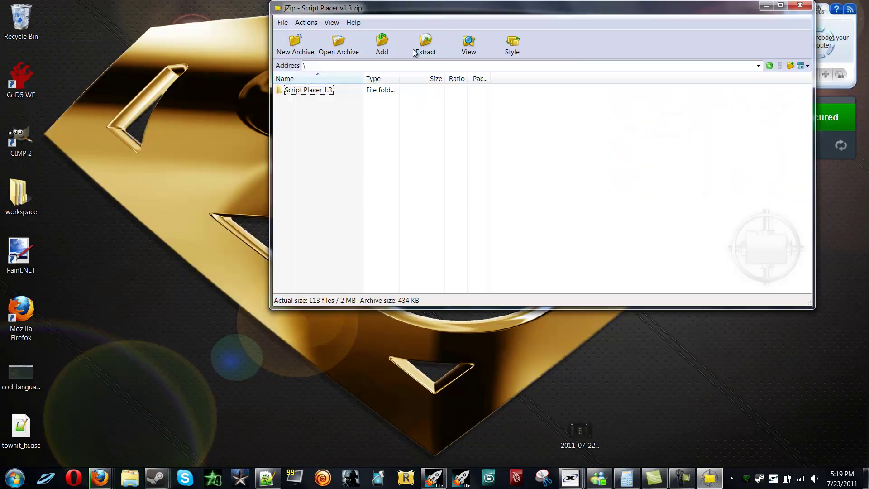
# Drag the Script Placer 1.3 folder onto the desktop and close jZip
pyautogui.click(309, 91)
pyautogui.moveTo(313, 93); pyautogui.dragTo(158, 135)
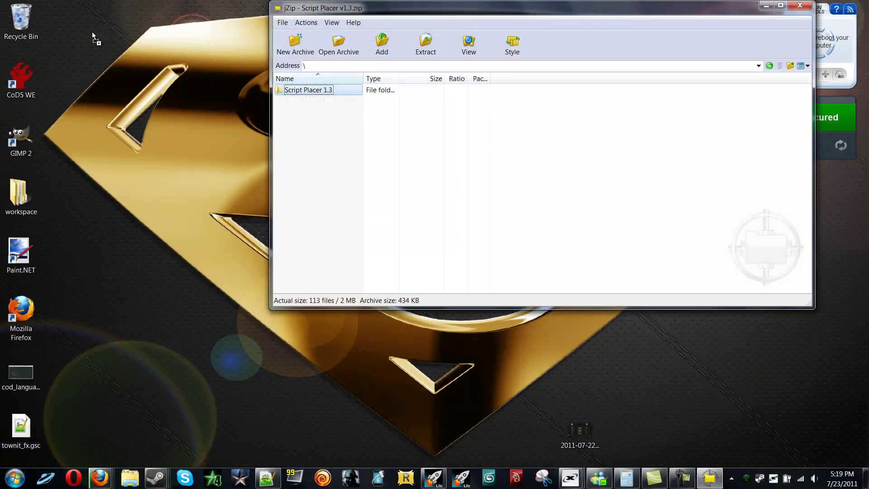
pyautogui.moveTo(92, 33); pyautogui.dragTo(95, 38)
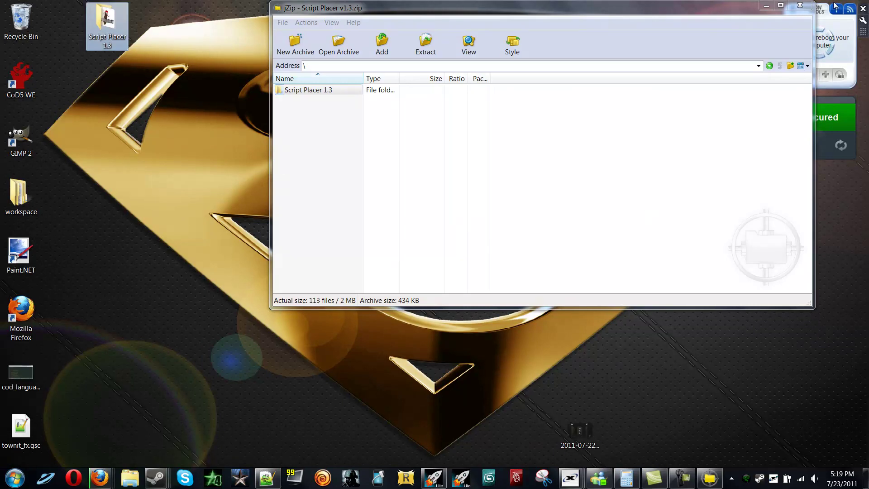
pyautogui.click(800, 7)
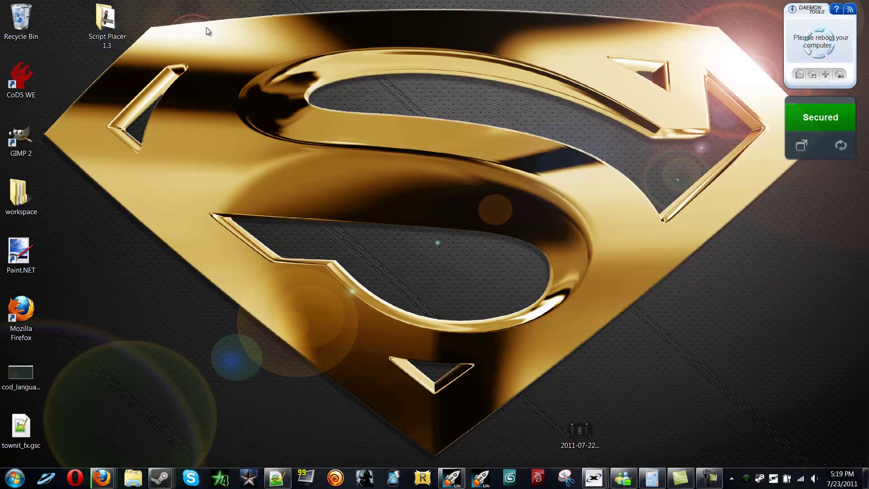
# Open the extracted Script Placer 1.3 folder and briefly check the Firefox downloads list
pyautogui.press('Return')
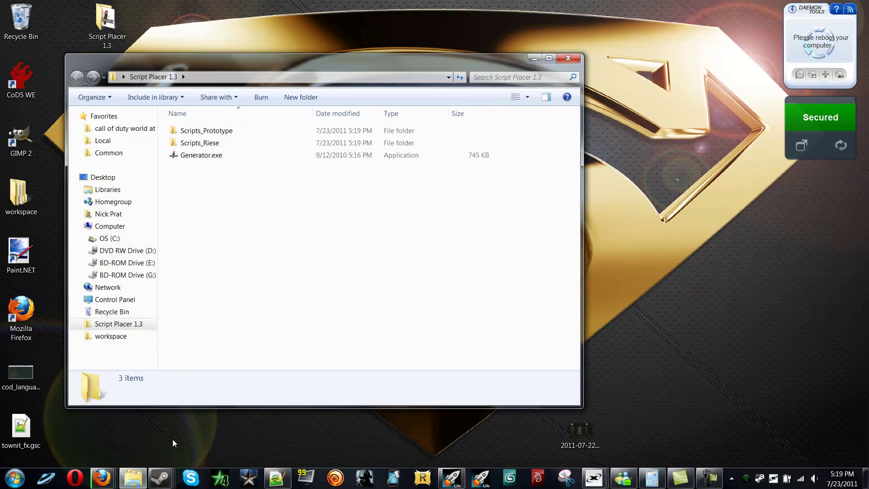
pyautogui.click(102, 478)
pyautogui.click(435, 414)
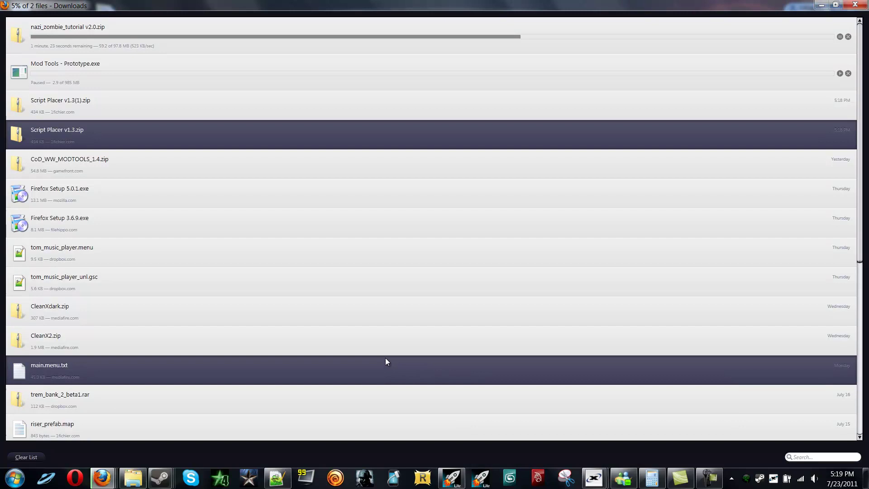
pyautogui.click(822, 5)
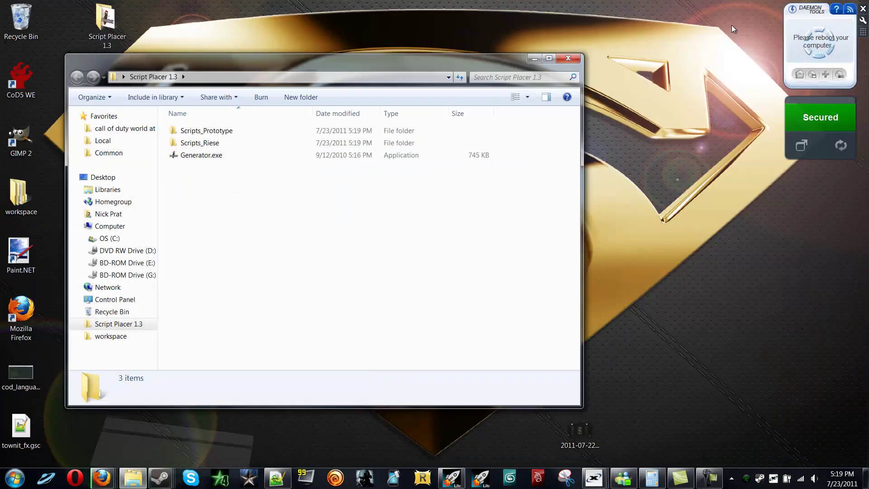
# Launch Generator.exe and fill in Script Placer: mapname blob, Riese scripts, Already mapped
pyautogui.doubleClick(254, 158)
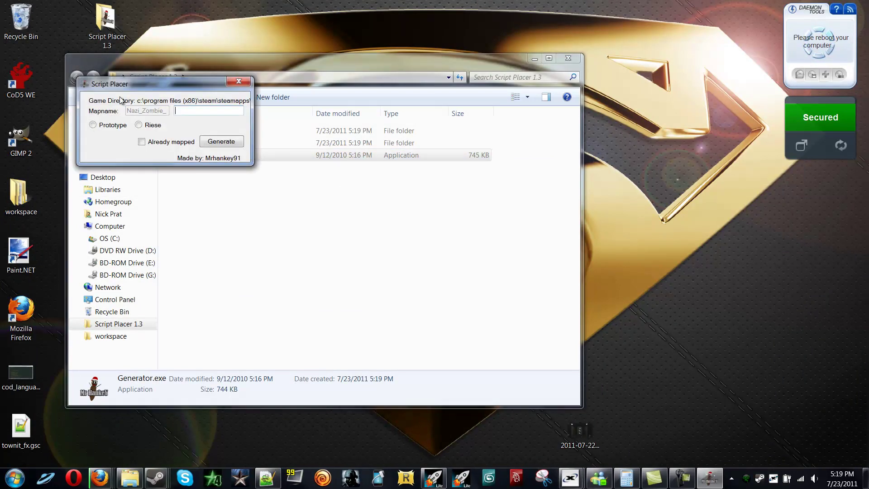
pyautogui.moveTo(148, 83); pyautogui.dragTo(340, 71)
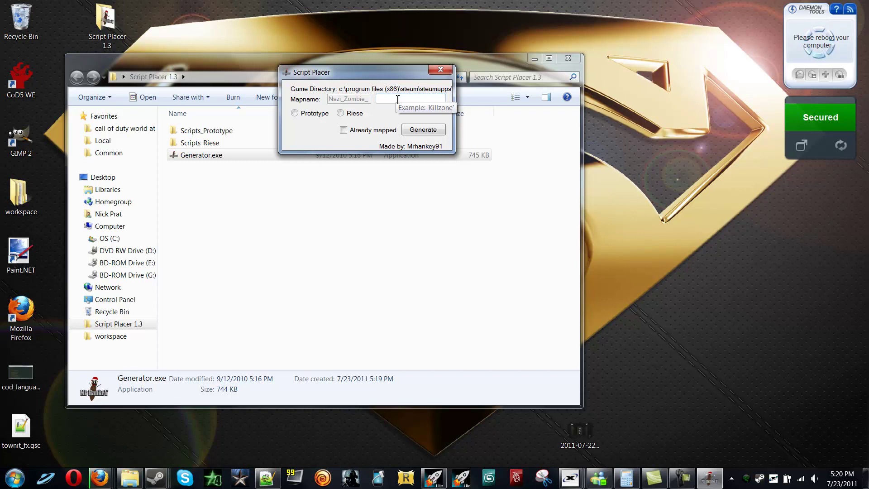
pyautogui.write('blob')
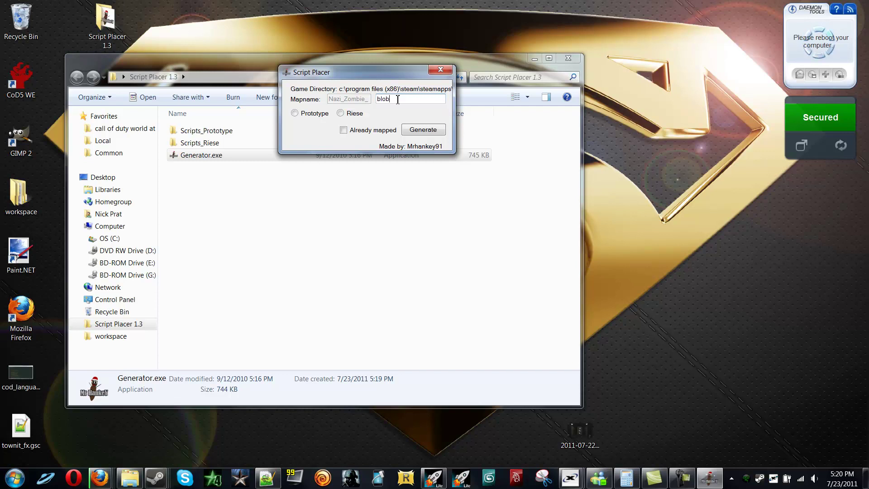
pyautogui.click(341, 113)
pyautogui.click(341, 113)
pyautogui.moveTo(390, 74); pyautogui.dragTo(289, 41)
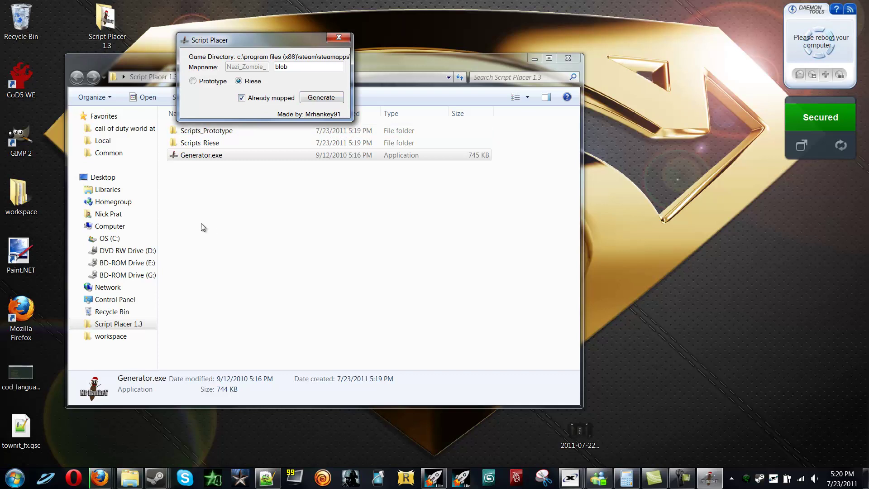
pyautogui.moveTo(100, 478)
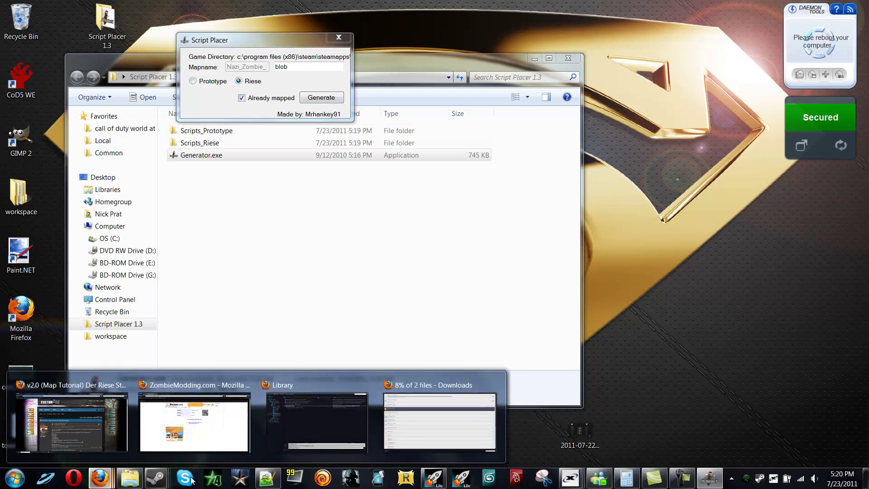
# Go to the call of duty world at war folder in Explorer and move the window right
pyautogui.click(440, 424)
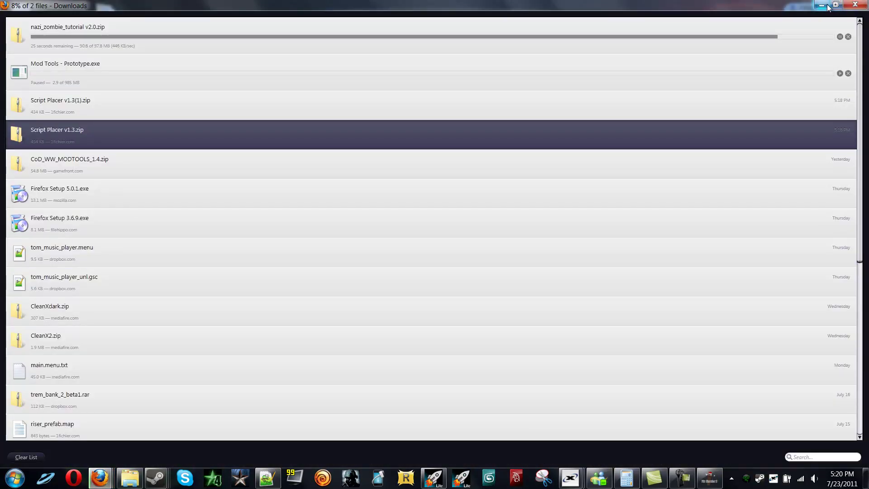
pyautogui.click(131, 479)
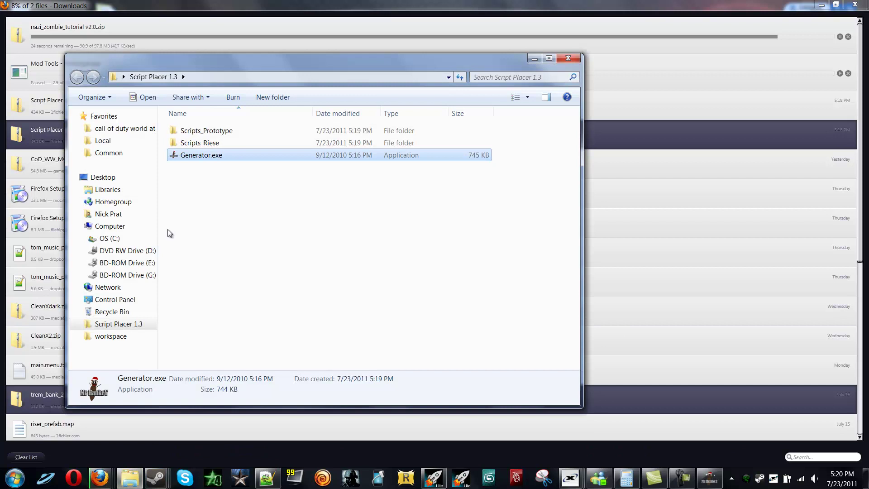
pyautogui.click(127, 129)
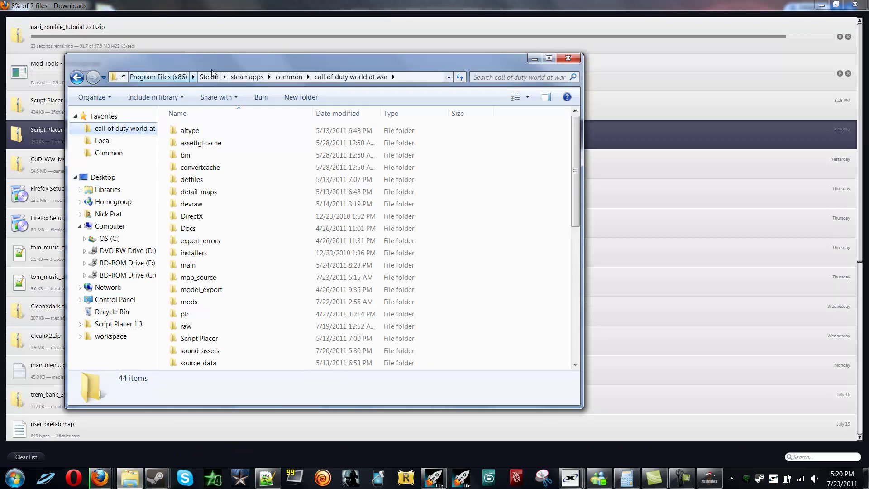
pyautogui.moveTo(239, 64); pyautogui.dragTo(451, 94)
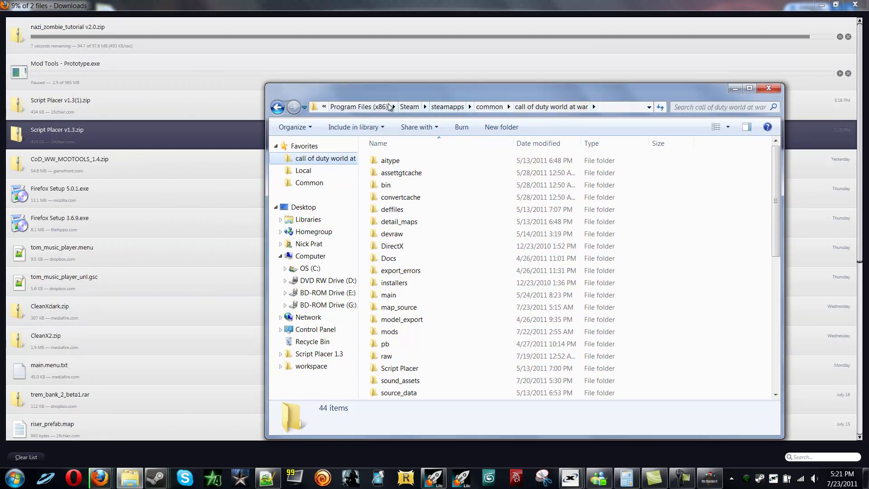
pyautogui.click(375, 74)
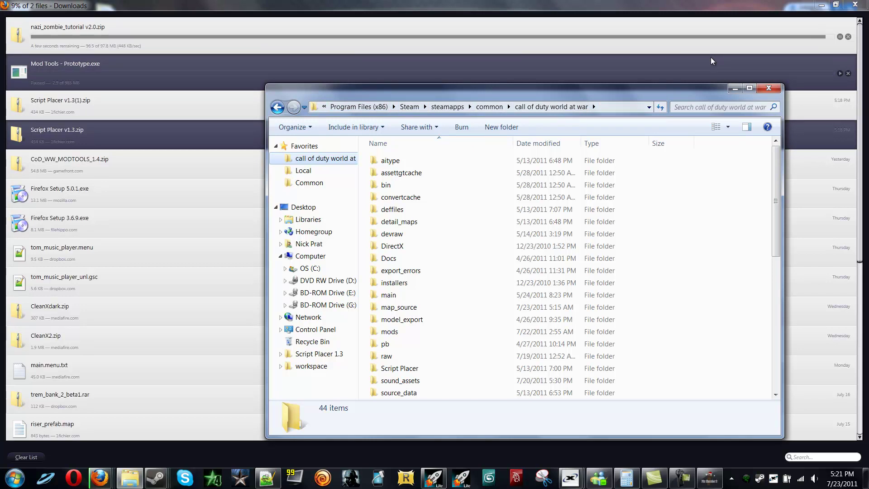
pyautogui.click(711, 57)
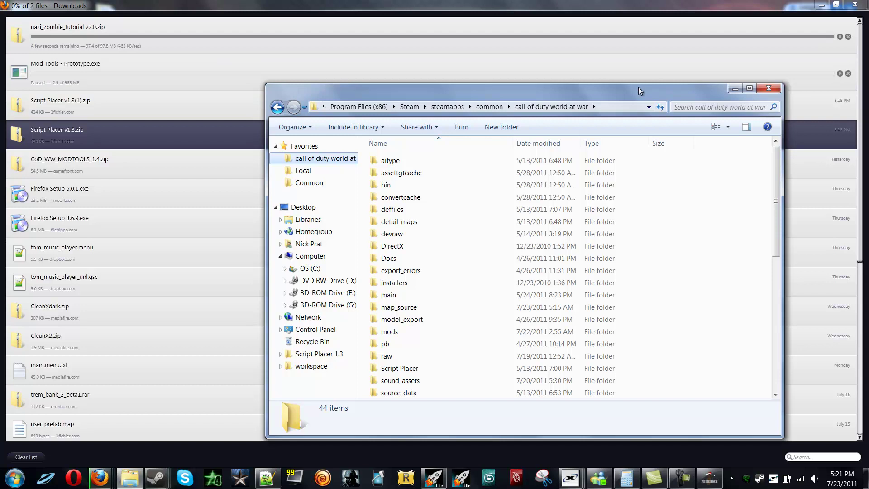
pyautogui.click(418, 68)
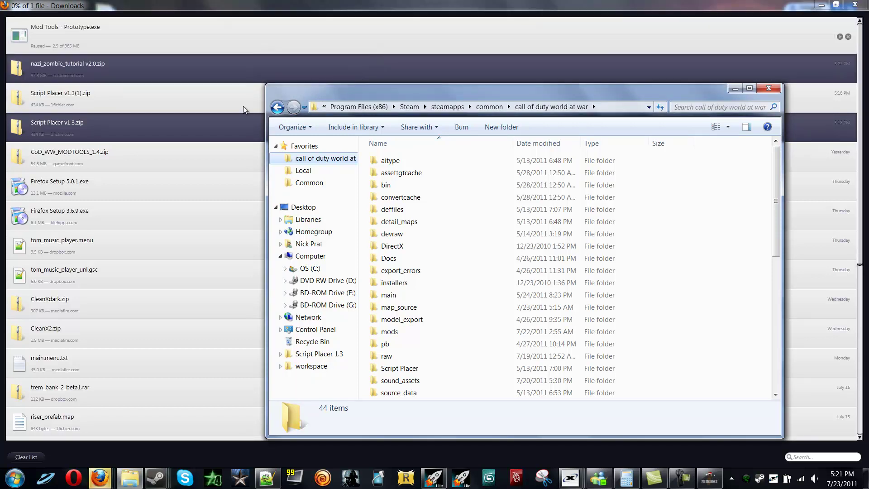
pyautogui.click(160, 124)
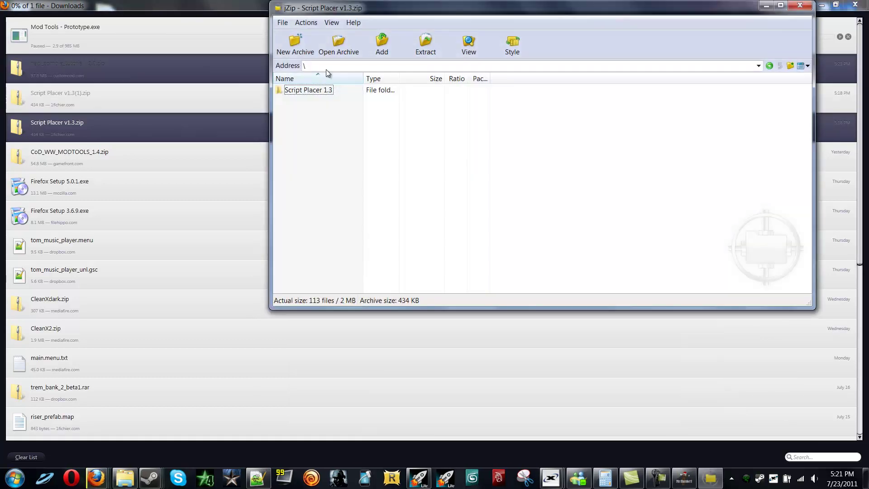
pyautogui.click(88, 122)
pyautogui.doubleClick(105, 67)
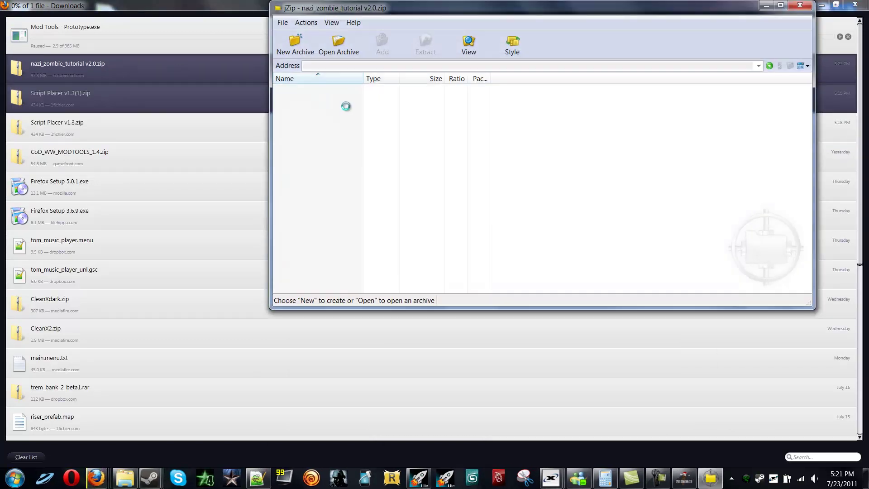
pyautogui.doubleClick(323, 90)
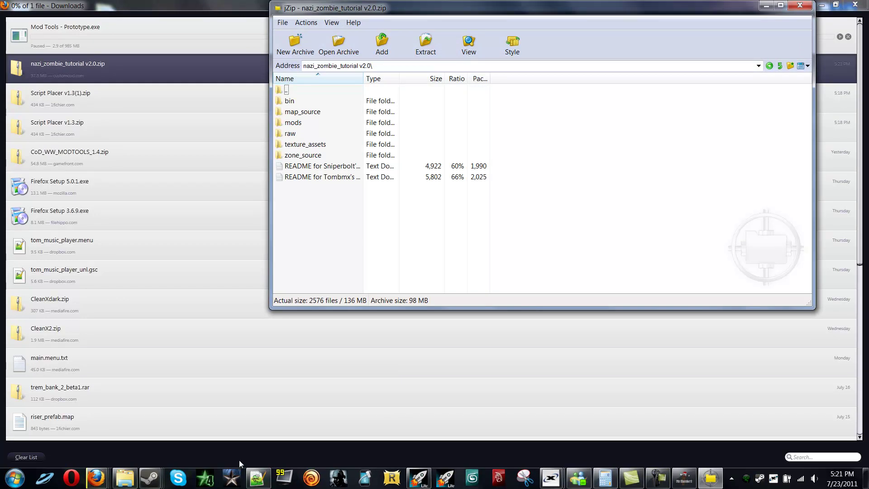
pyautogui.click(125, 478)
pyautogui.moveTo(502, 8)
pyautogui.mouseDown()
pyautogui.moveTo(253, 13)
pyautogui.moveTo(260, 18)
pyautogui.mouseUp()
pyautogui.moveTo(79, 272); pyautogui.dragTo(48, 102)
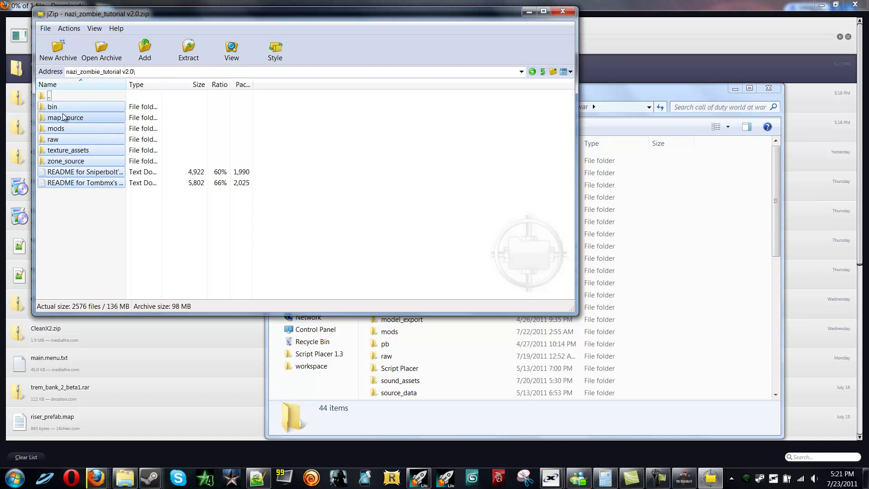
pyautogui.moveTo(82, 140); pyautogui.dragTo(707, 346)
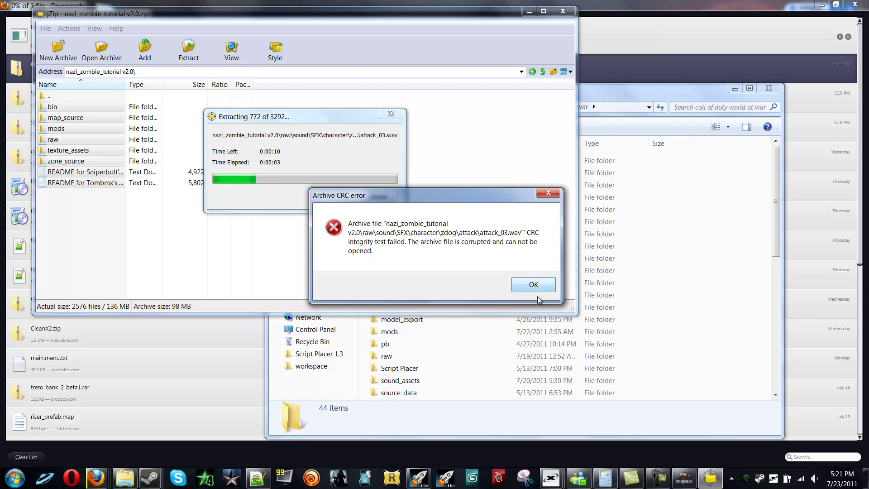
pyautogui.click(534, 284)
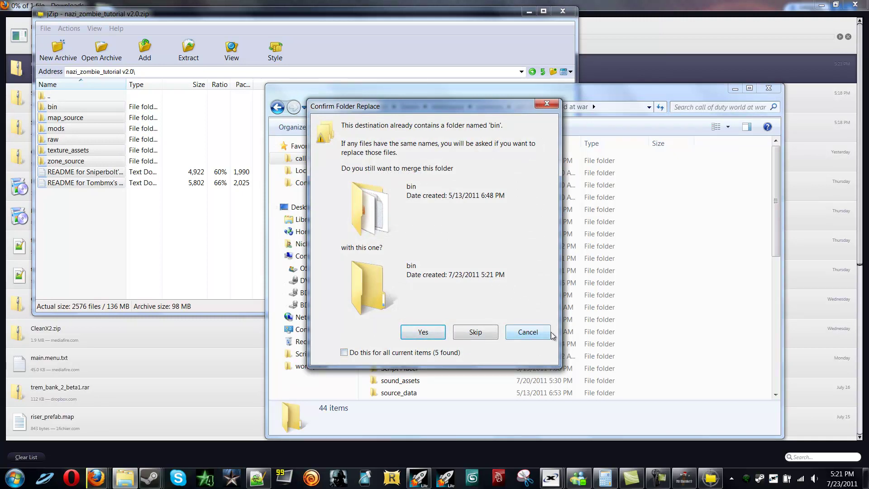
pyautogui.click(528, 332)
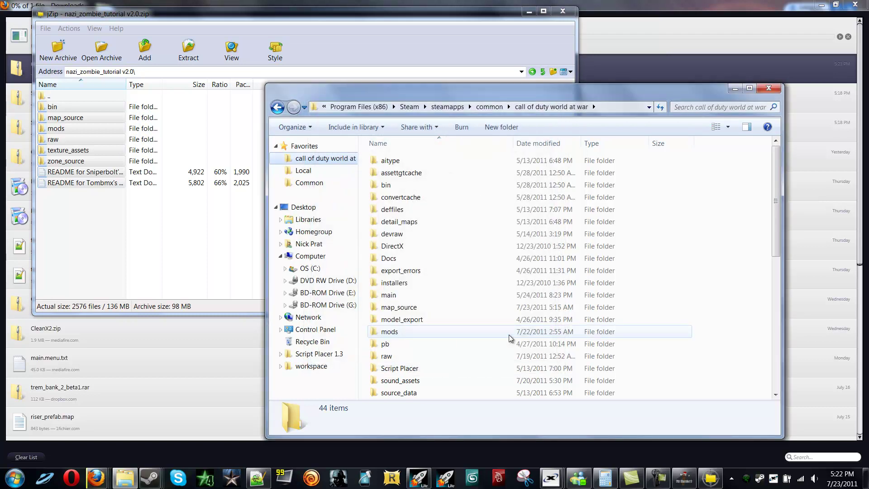
pyautogui.click(564, 11)
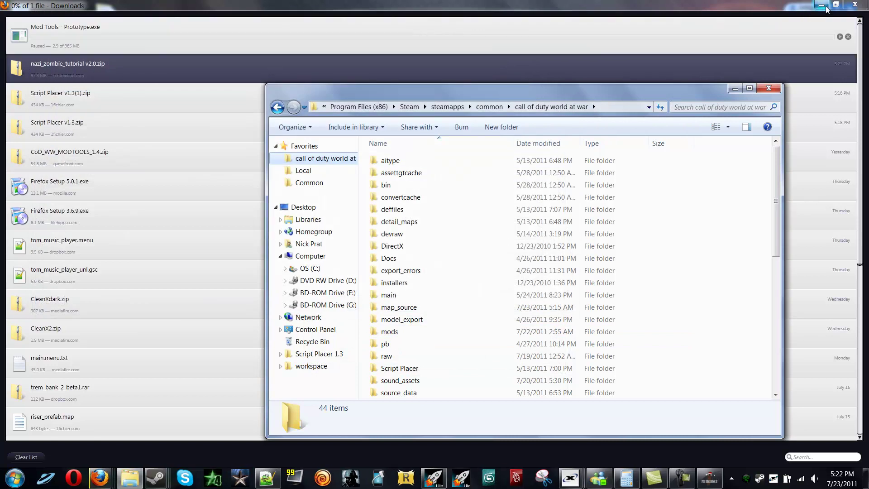
# Generate the Riese scripts for map blob and dismiss the success message
pyautogui.click(827, 6)
pyautogui.write('blob')
pyautogui.moveTo(278, 64); pyautogui.dragTo(89, 28)
pyautogui.click(171, 51)
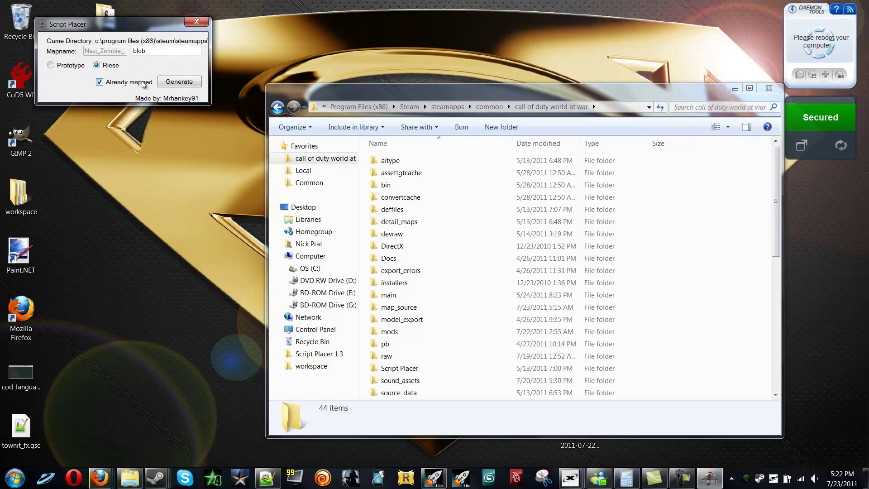
pyautogui.click(179, 82)
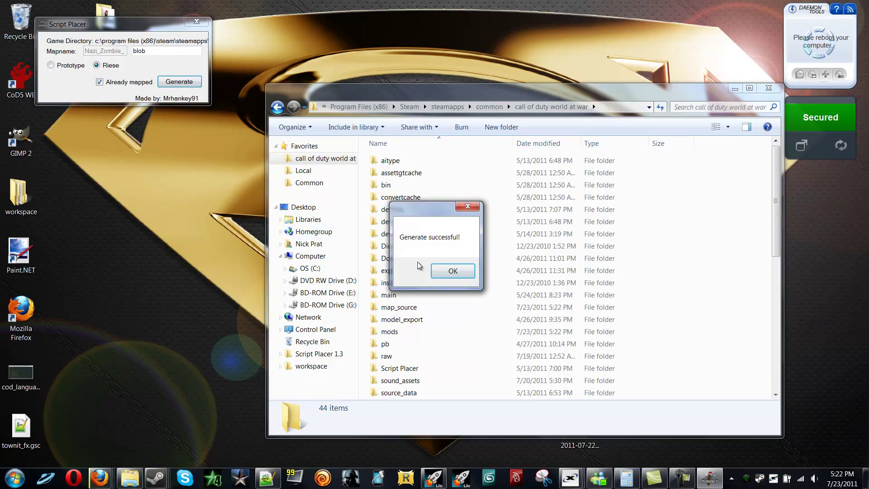
pyautogui.click(453, 272)
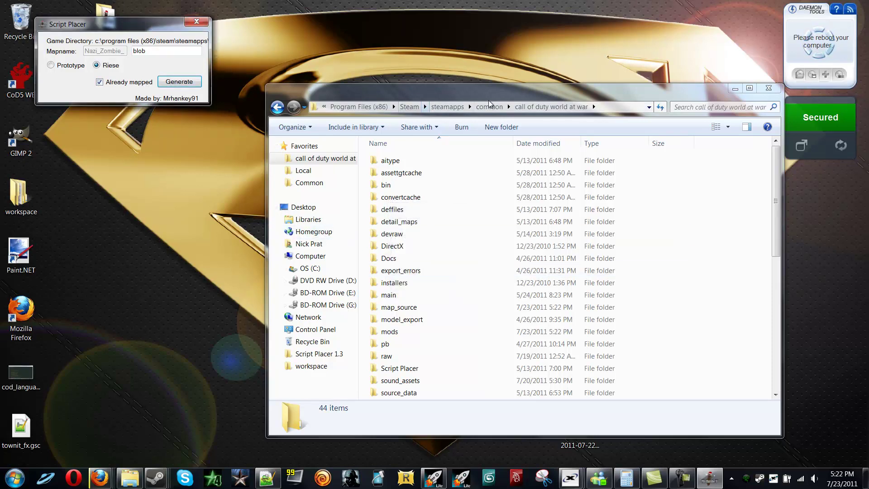
# Rename the map to blob1, untick Already mapped, and generate its scripts
pyautogui.moveTo(537, 92); pyautogui.dragTo(385, 34)
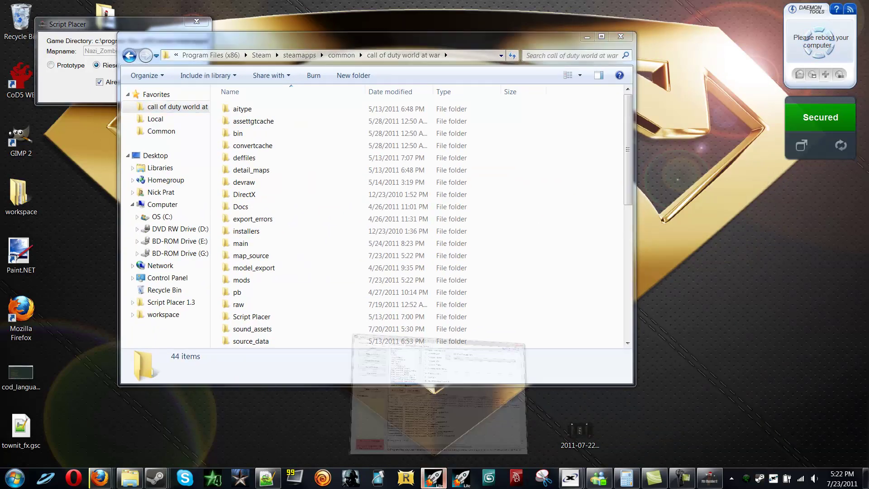
pyautogui.click(434, 478)
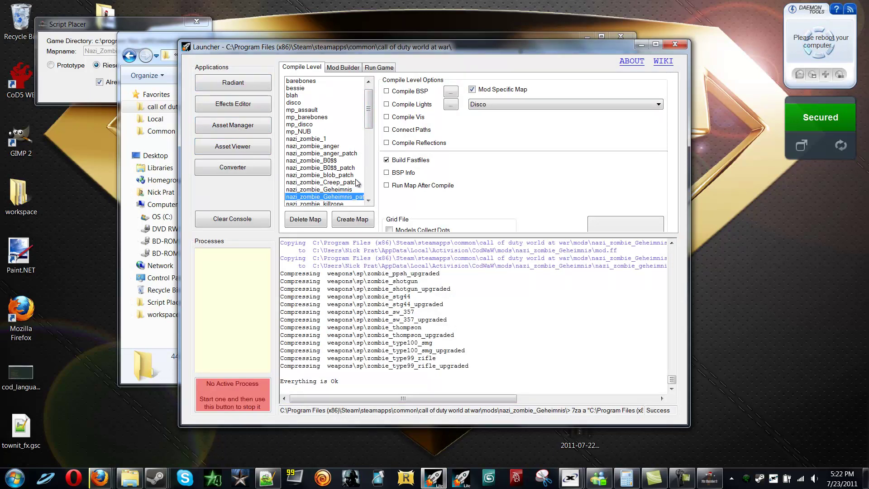
pyautogui.click(340, 182)
pyautogui.click(386, 160)
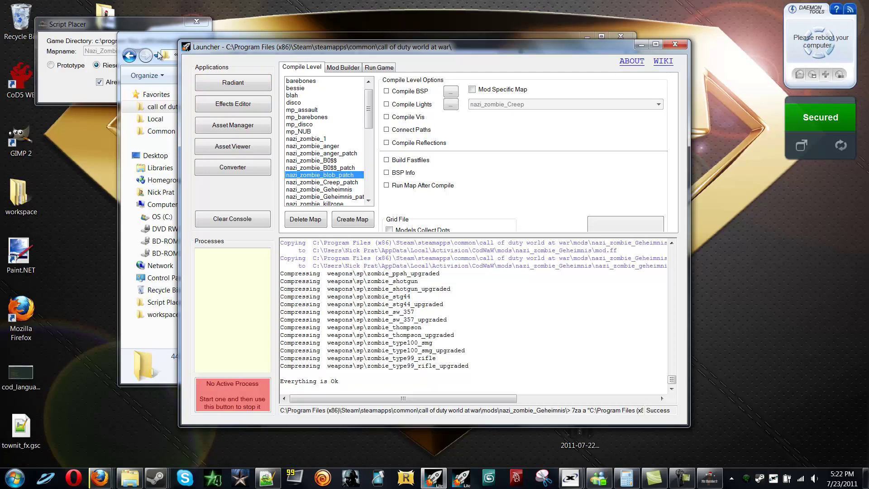
pyautogui.click(93, 28)
pyautogui.write('1')
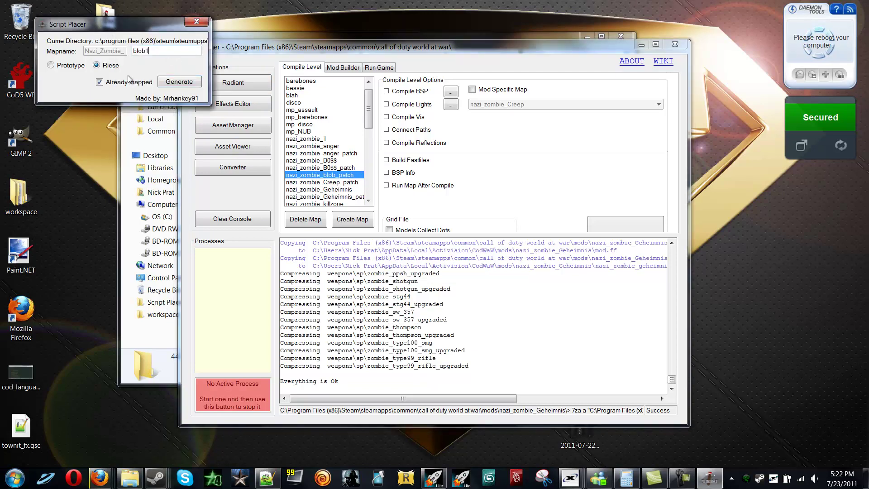
pyautogui.click(100, 82)
pyautogui.click(179, 81)
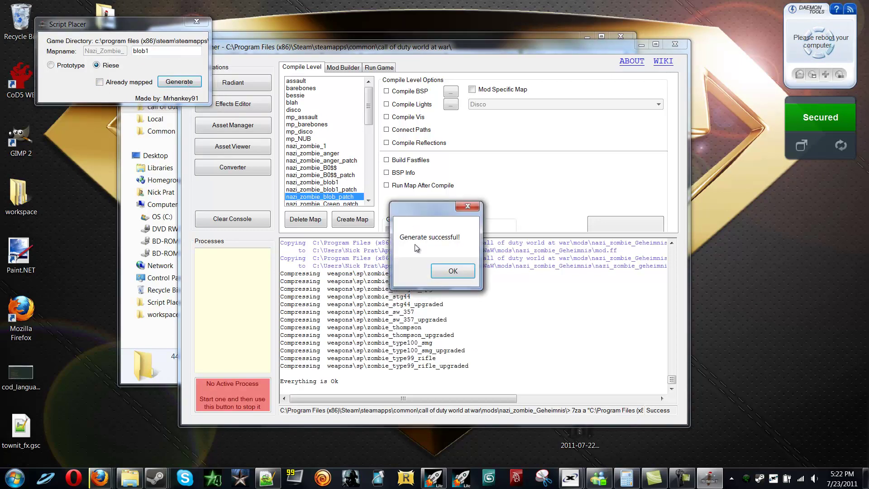
pyautogui.click(453, 271)
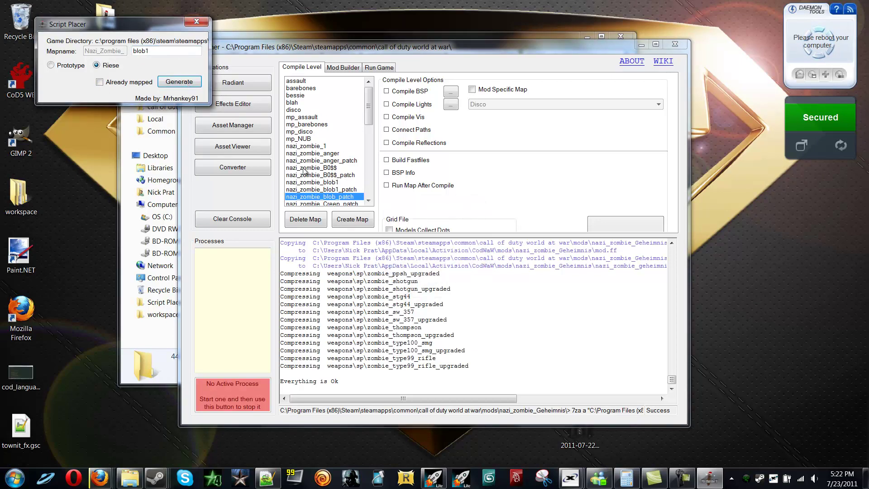
# Compile the nazi_zombie_blob1 map with Mod Specific Map set to the nazi_zombie_blob1 mod
pyautogui.click(341, 184)
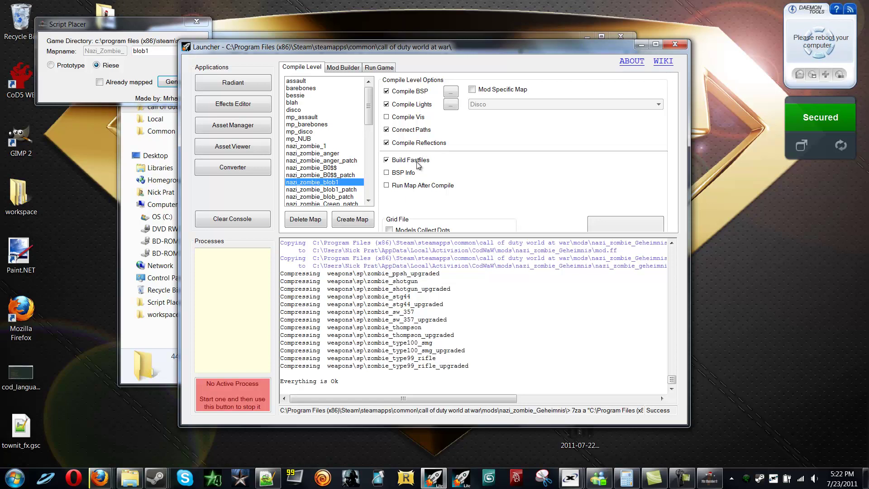
pyautogui.click(473, 90)
pyautogui.click(506, 103)
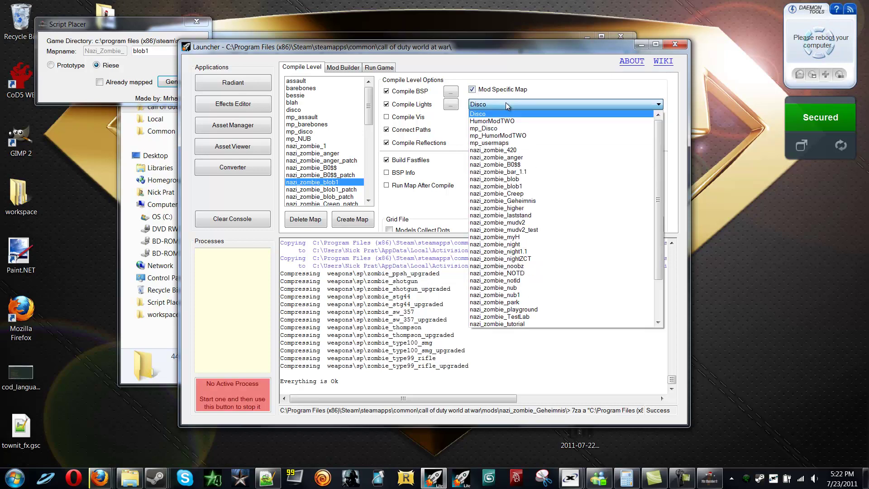
pyautogui.click(550, 187)
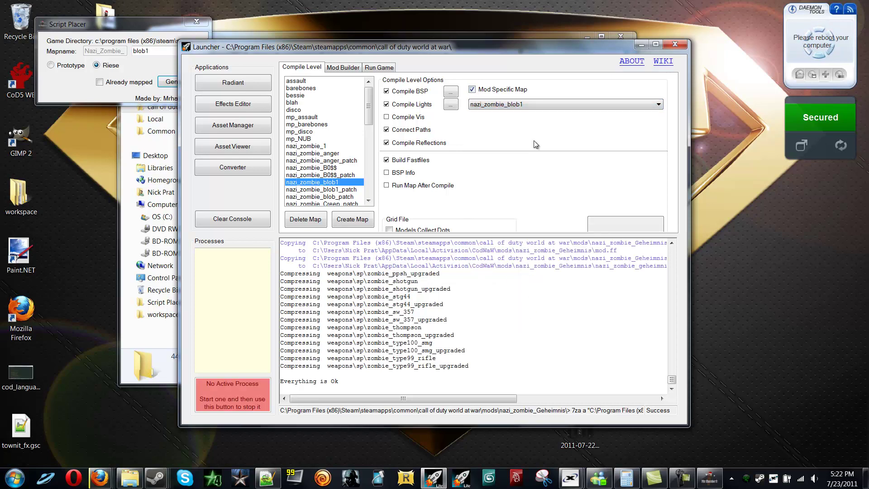
pyautogui.click(615, 224)
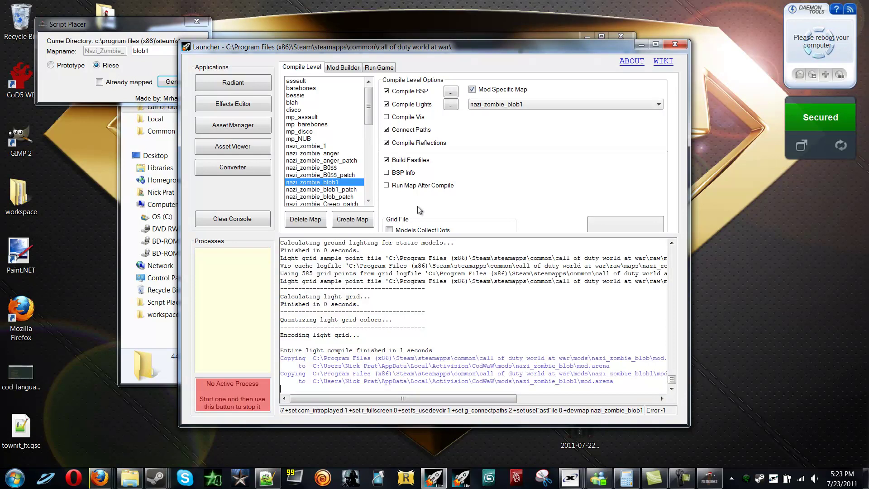
# Compile nazi_zombie_blob1_patch with Build Fastfiles and Mod Specific Map enabled
pyautogui.click(339, 189)
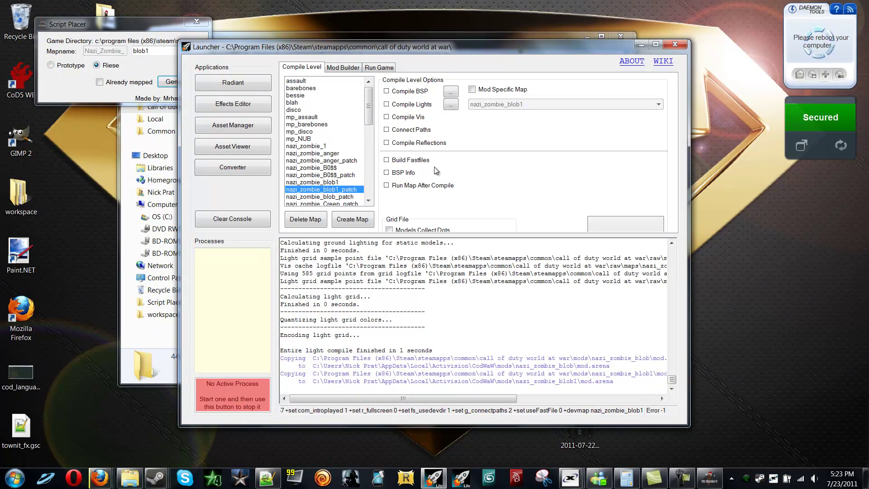
pyautogui.click(409, 161)
pyautogui.click(473, 90)
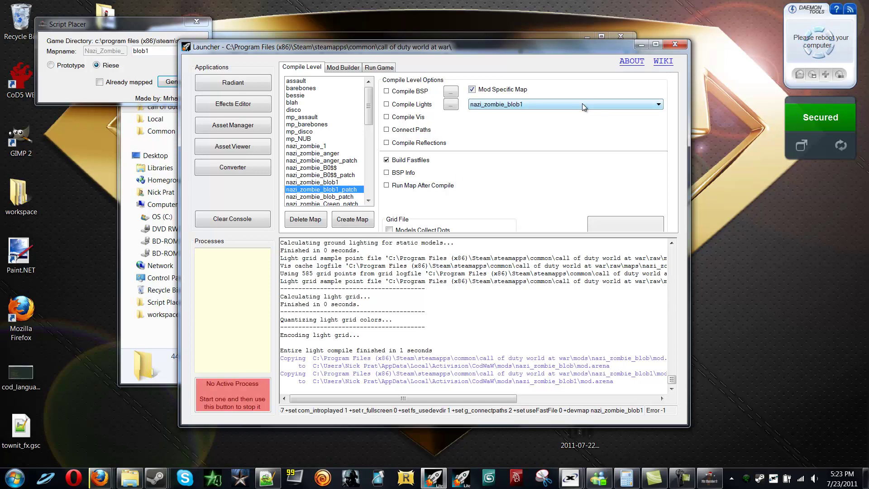
pyautogui.click(627, 225)
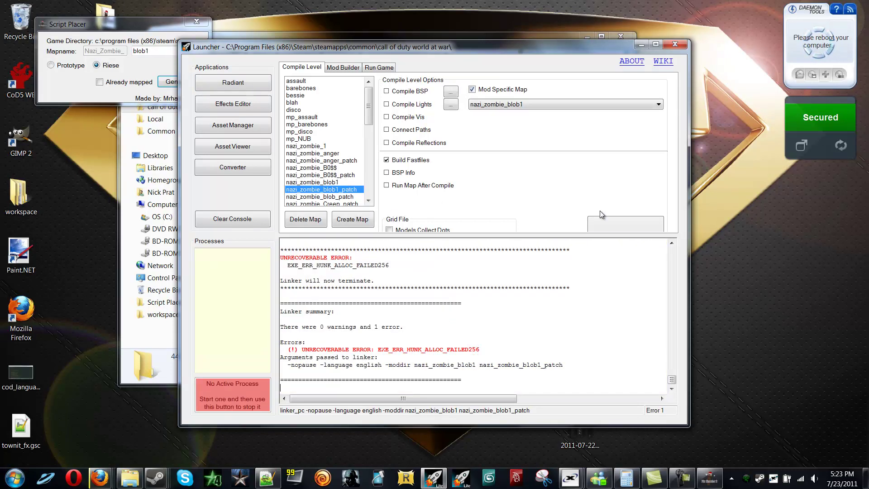
pyautogui.click(609, 220)
# Maximize the launcher, enlarge the options area, and retry the patch compile
pyautogui.click(656, 45)
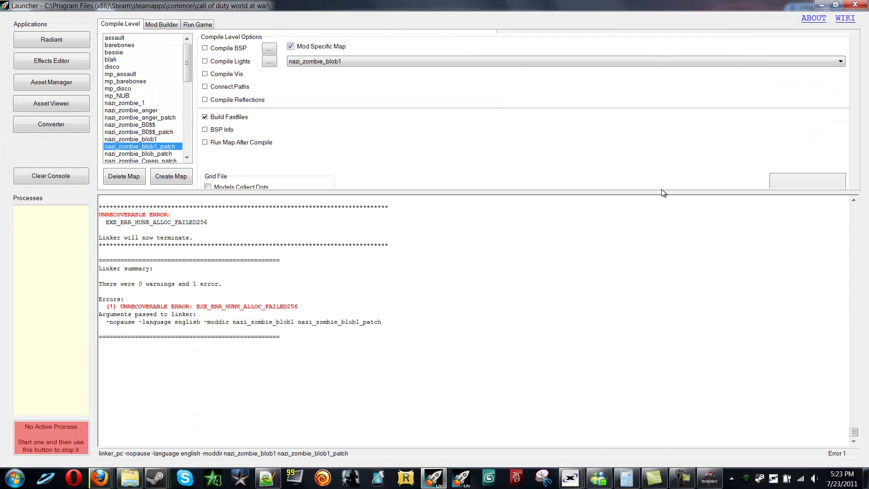
pyautogui.moveTo(669, 197); pyautogui.dragTo(708, 292)
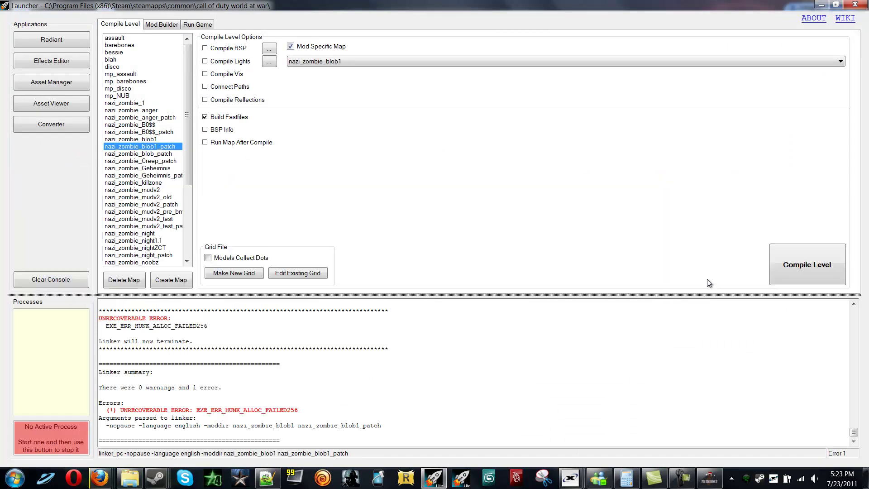
pyautogui.click(817, 269)
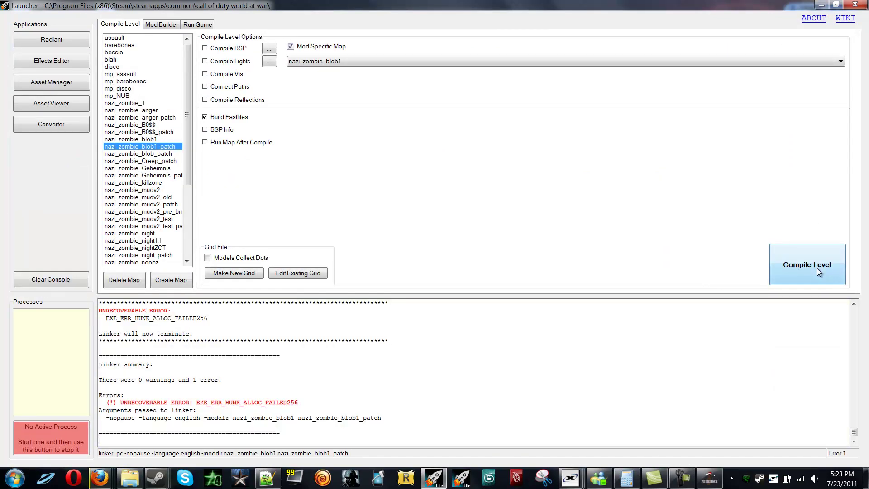
pyautogui.click(817, 269)
# In Mod Builder, select nazi_zombie_blob1 and include maps, weapons, mod.arena and mod.csv in the IWD
pyautogui.click(162, 24)
pyautogui.click(188, 50)
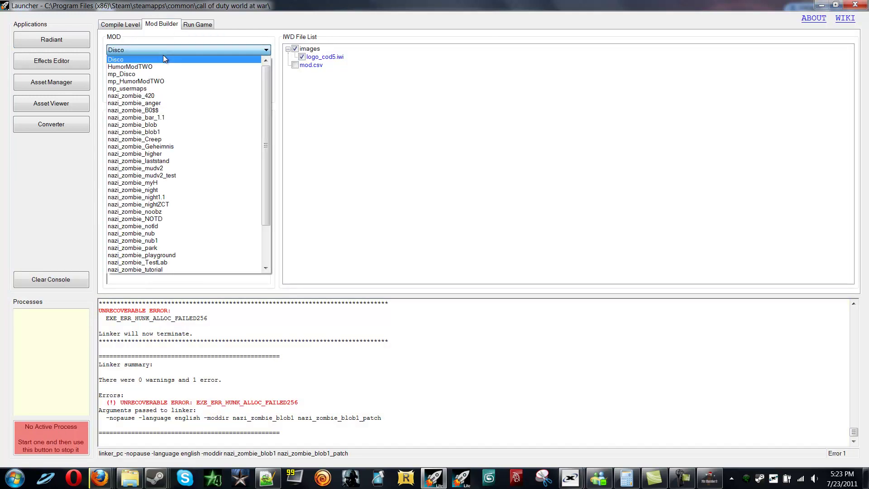
pyautogui.click(173, 131)
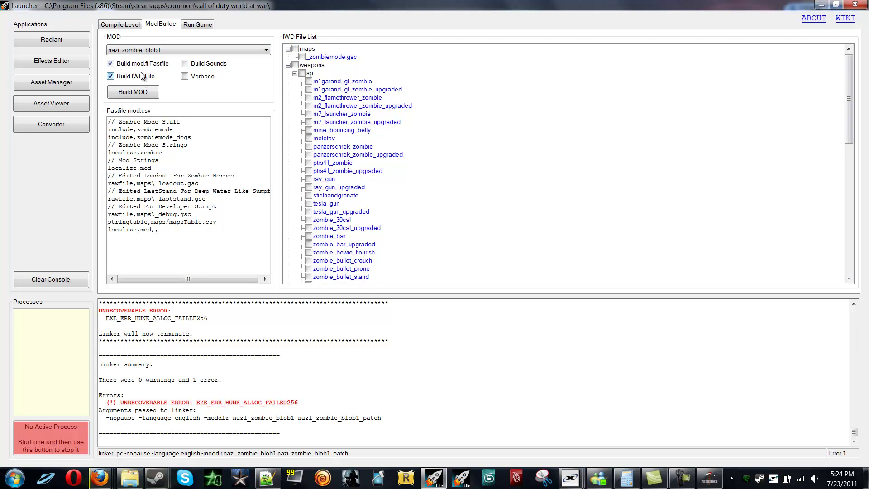
pyautogui.click(289, 50)
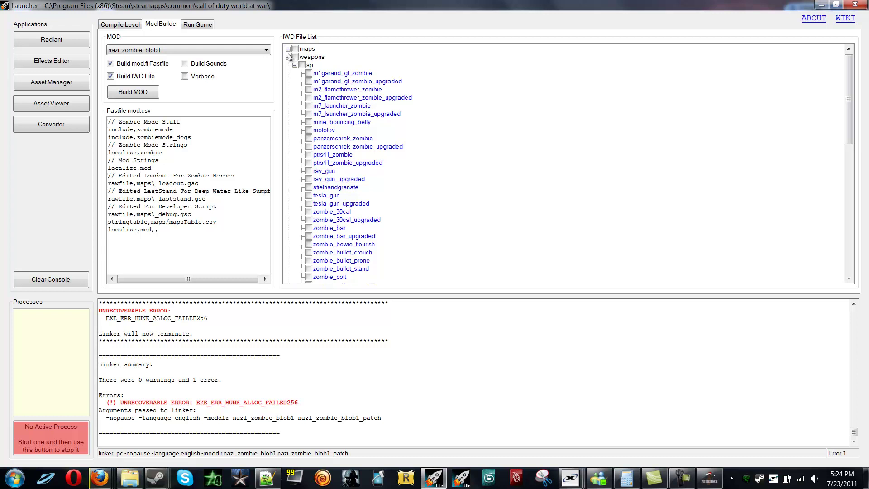
pyautogui.click(288, 57)
pyautogui.click(295, 49)
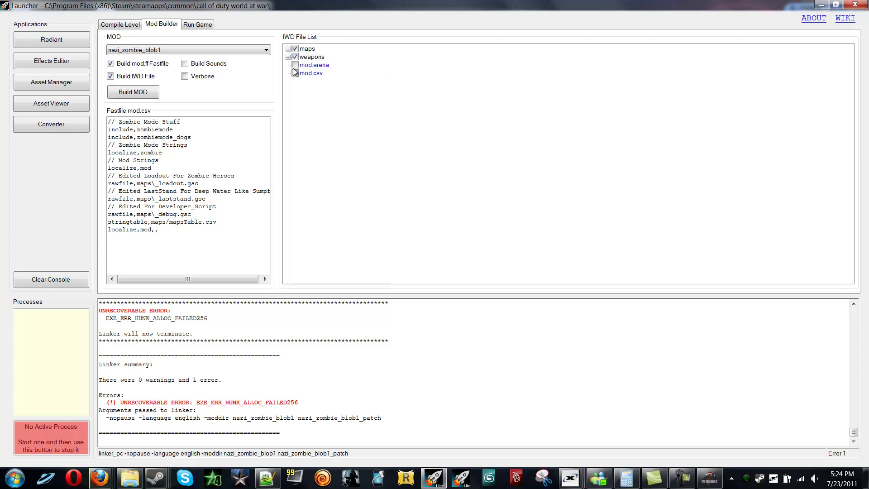
pyautogui.click(294, 65)
# Build the nazi_zombie_blob1 mod, which fails with HUNK_ALLOC_FAILED, then clear the console
pyautogui.click(134, 96)
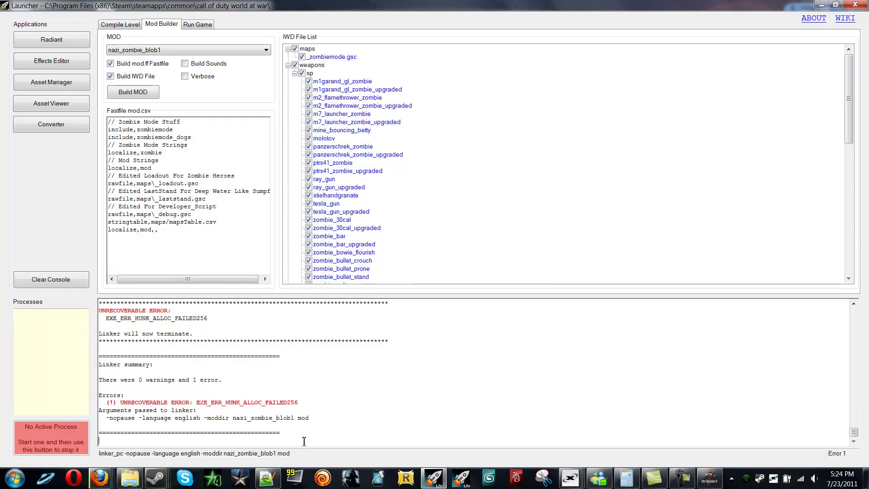
pyautogui.moveTo(303, 441); pyautogui.dragTo(68, 268)
pyautogui.click(376, 338)
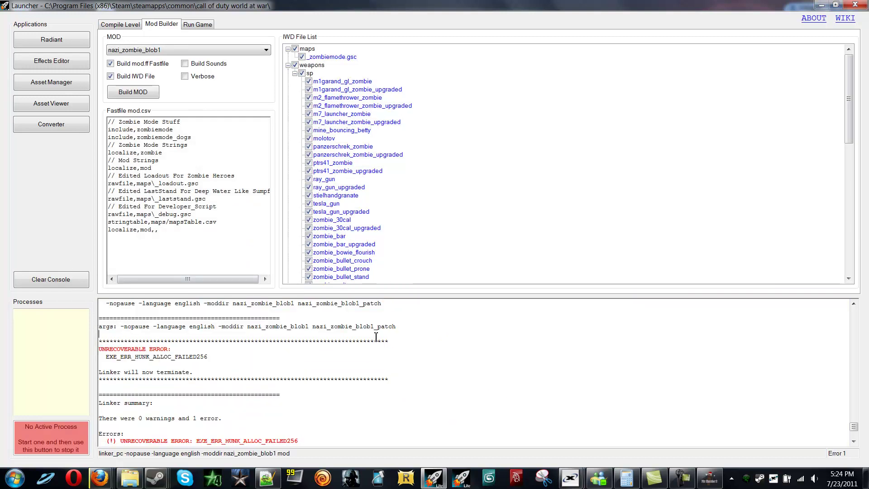
pyautogui.scroll(-2, 854, 435)
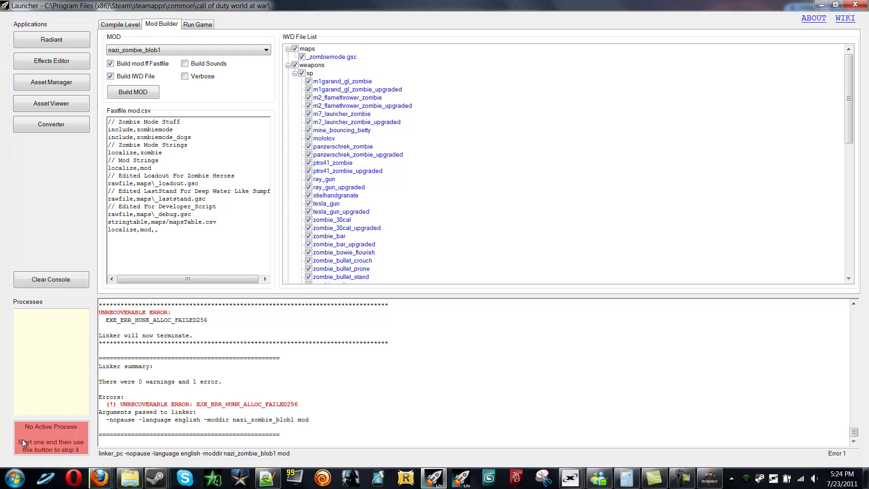
pyautogui.click(63, 277)
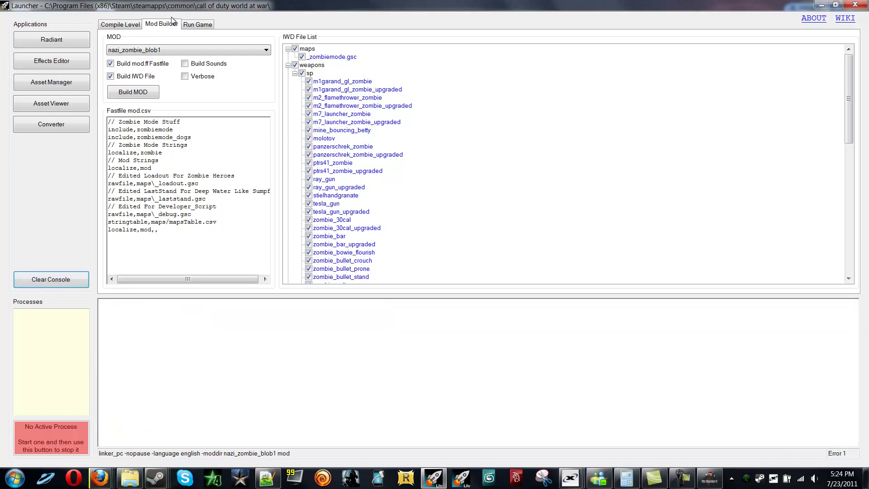
# Choose nazi_zombie_blob1 as the Run Game mod, giving fs_game mods/nazi_zombie_blob1
pyautogui.click(198, 25)
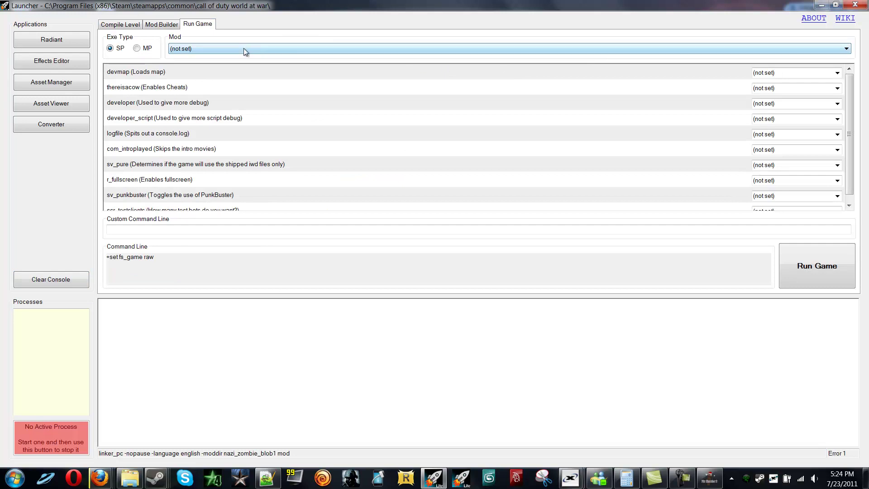
pyautogui.click(244, 48)
pyautogui.click(233, 139)
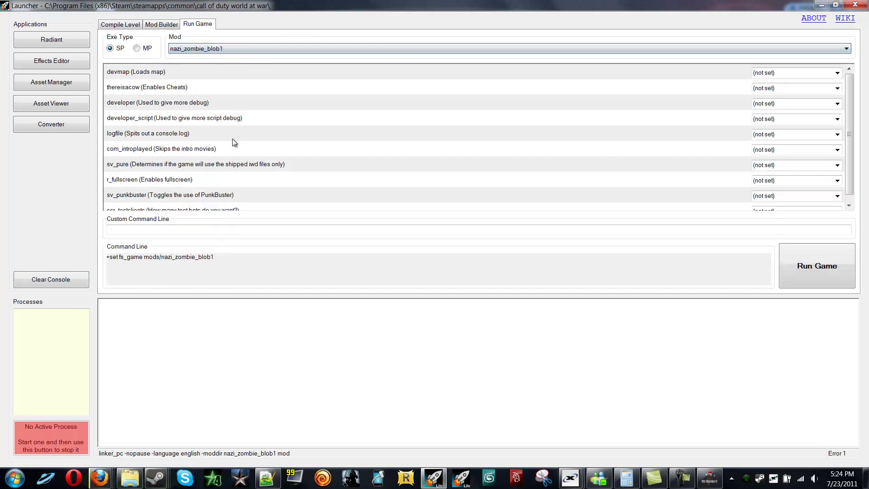